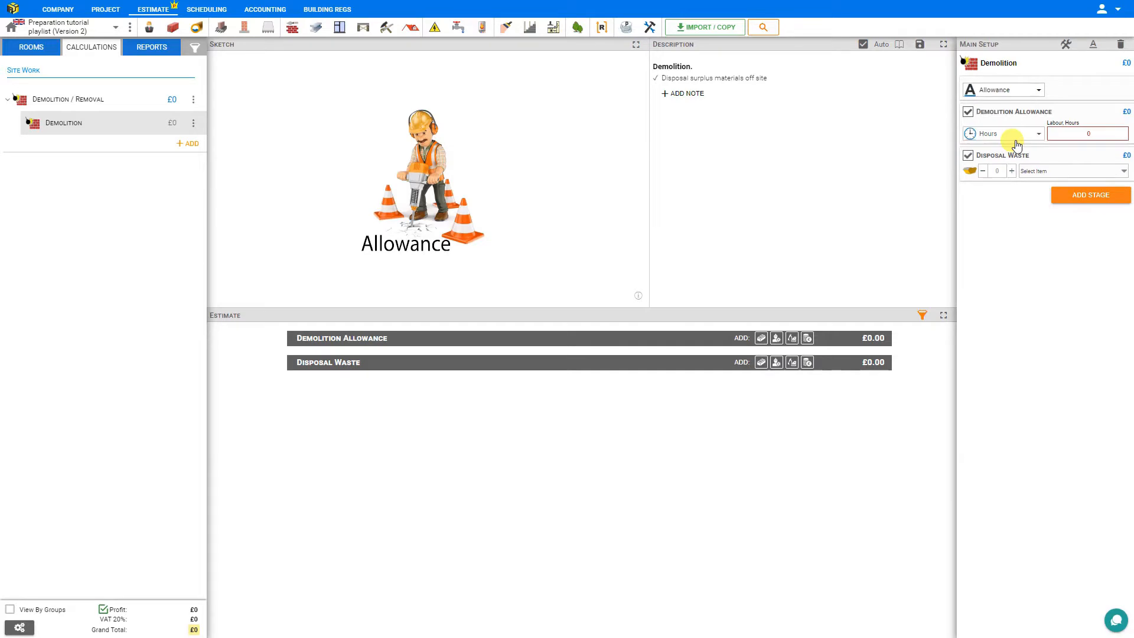
Set the demolition allowance to 48 labour hours with two 12 Yard Skips for waste disposal, and check the resulting quote report.
click(1082, 134)
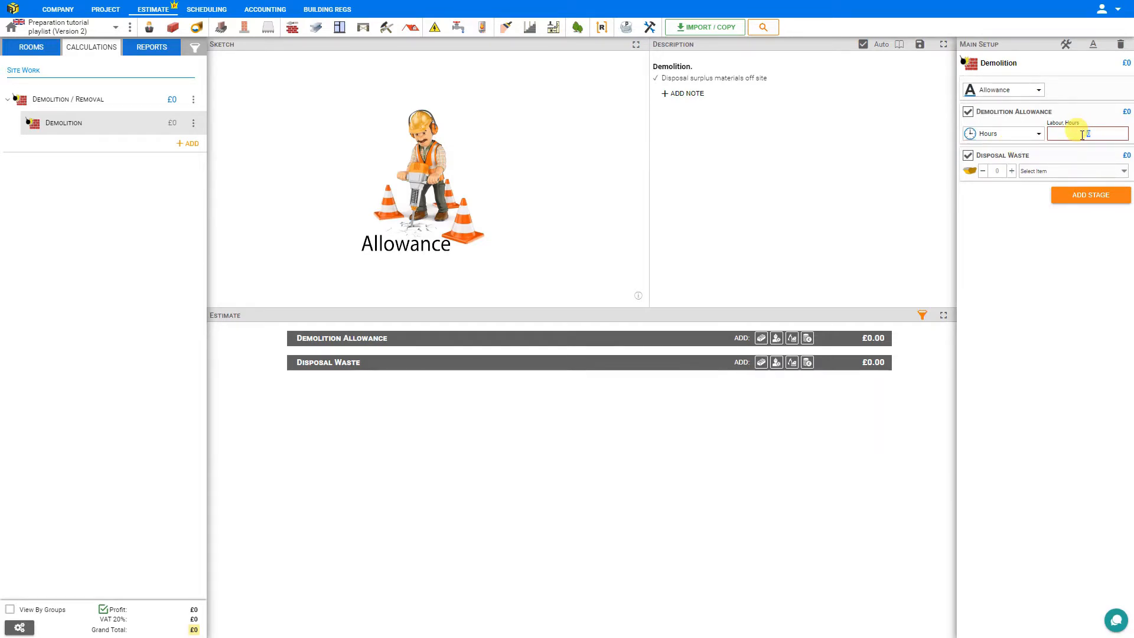
text(24)
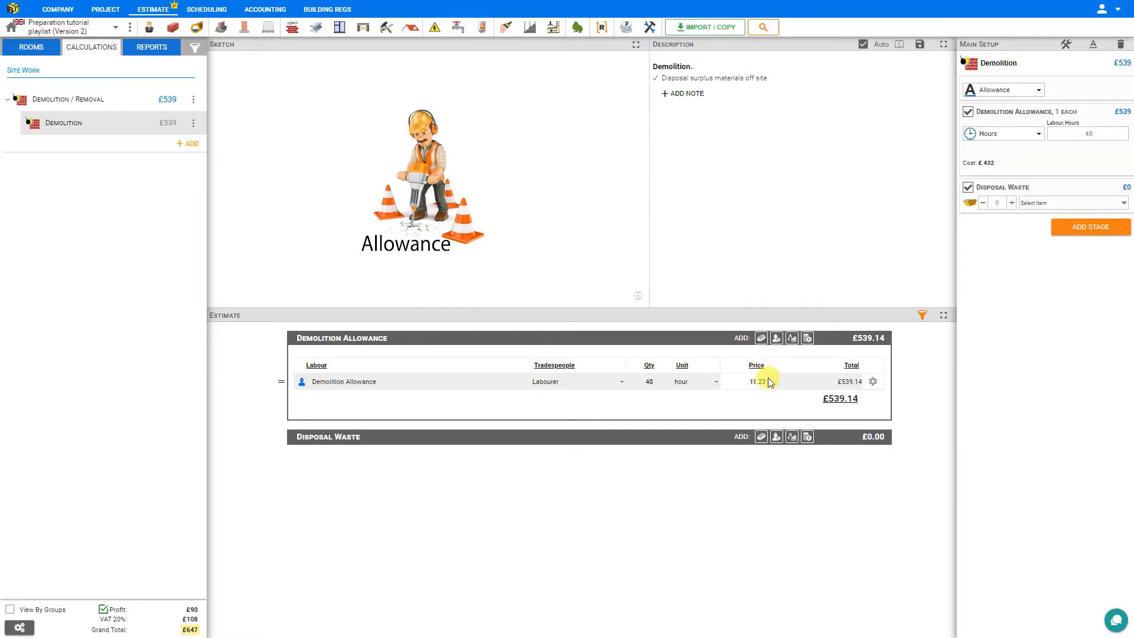
click(1012, 203)
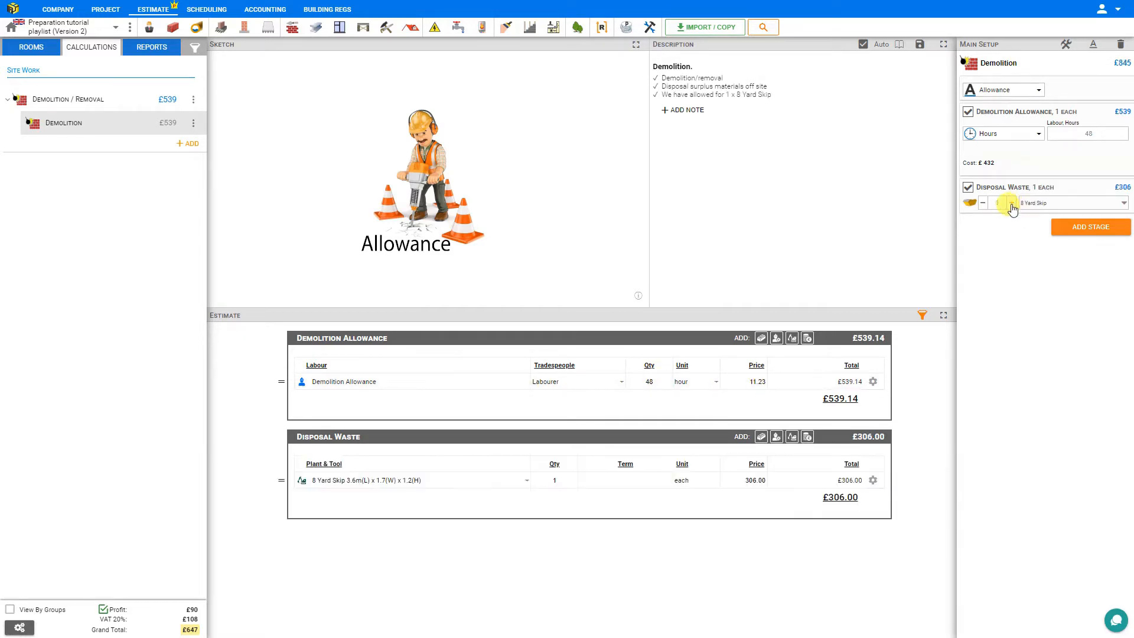
click(1052, 204)
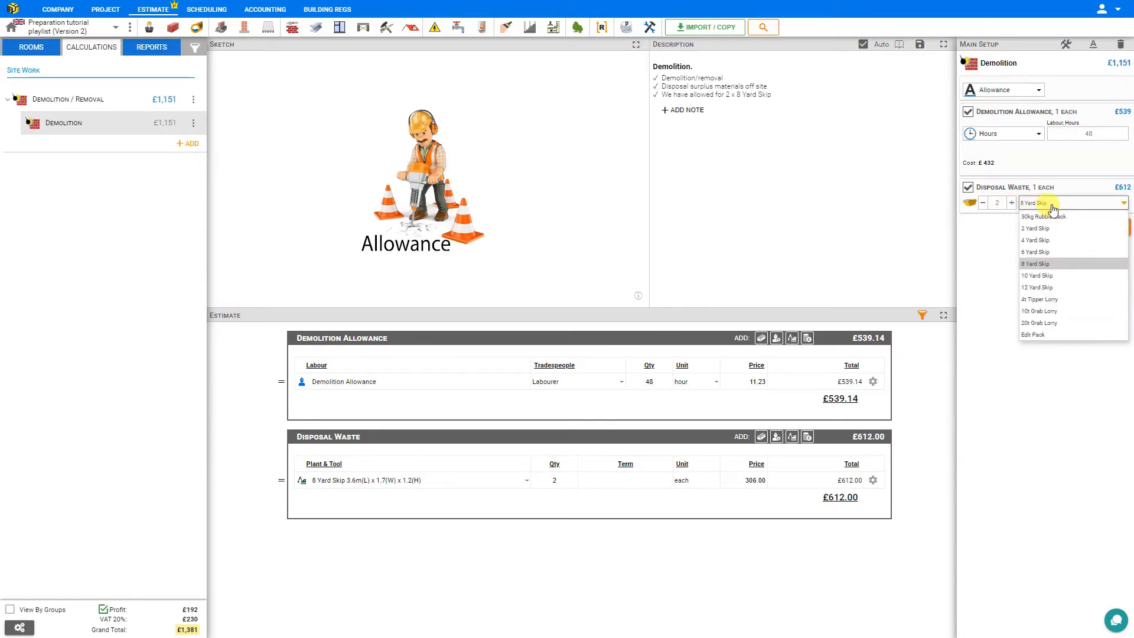
click(1039, 286)
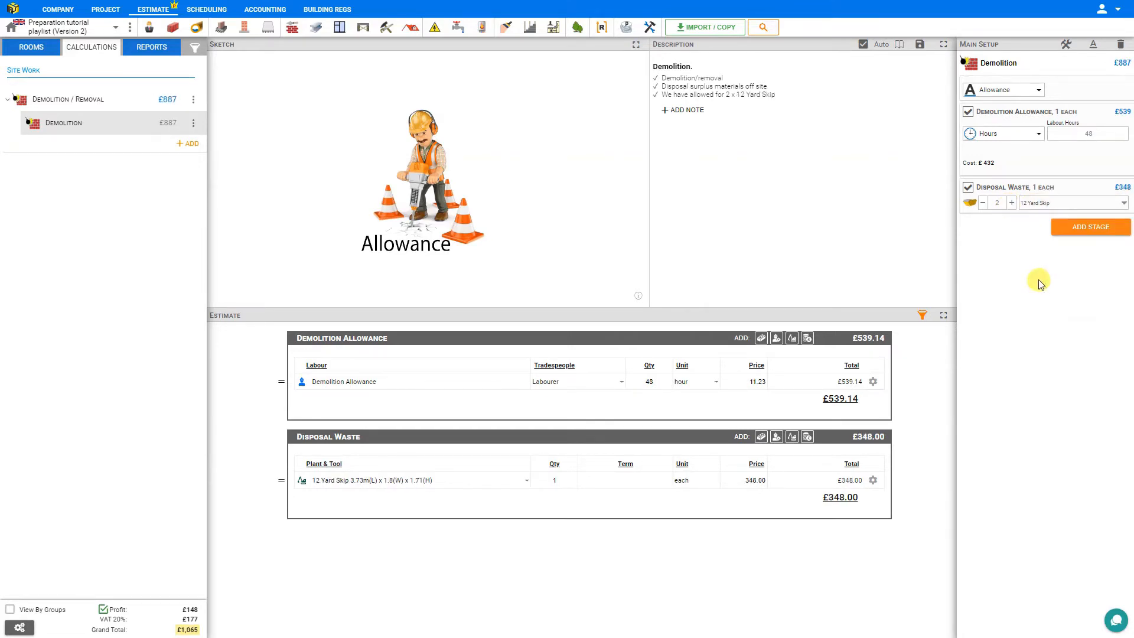
click(147, 48)
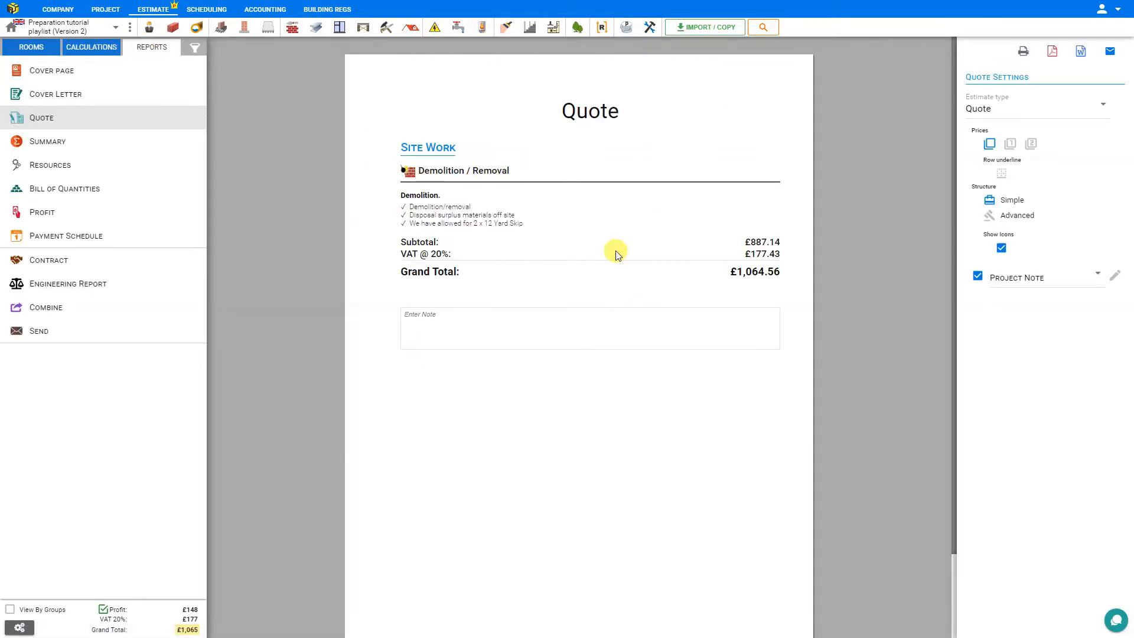
click(81, 48)
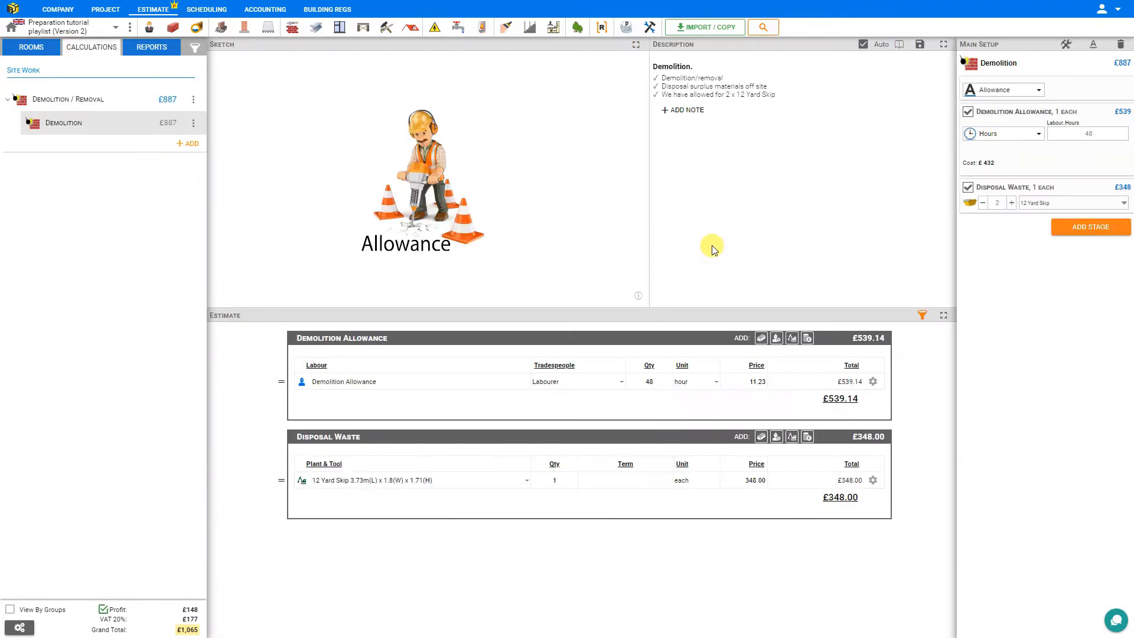
Switch the demolition to the Calculate method and add demolishing a brick shed with a quantity of 12 m2.
click(1039, 91)
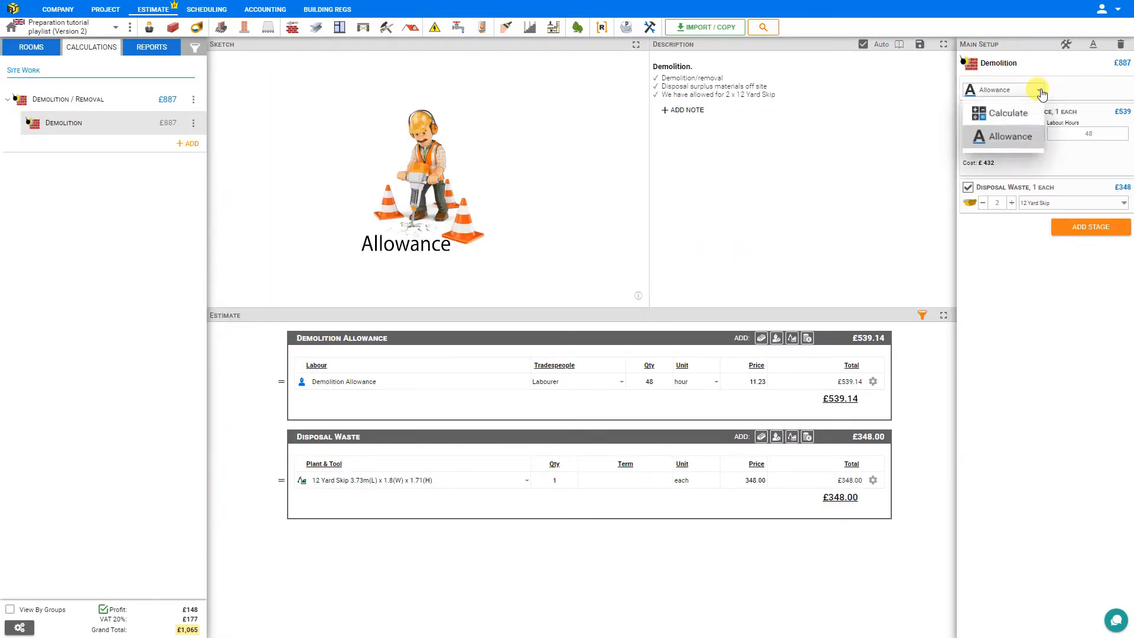
click(1011, 114)
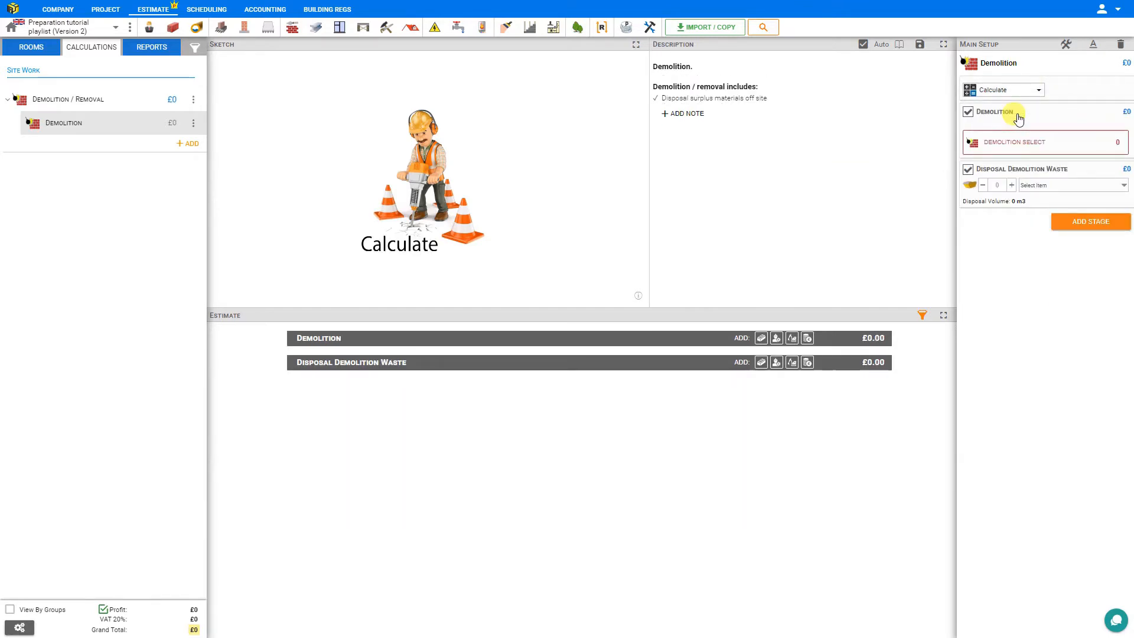
click(1019, 147)
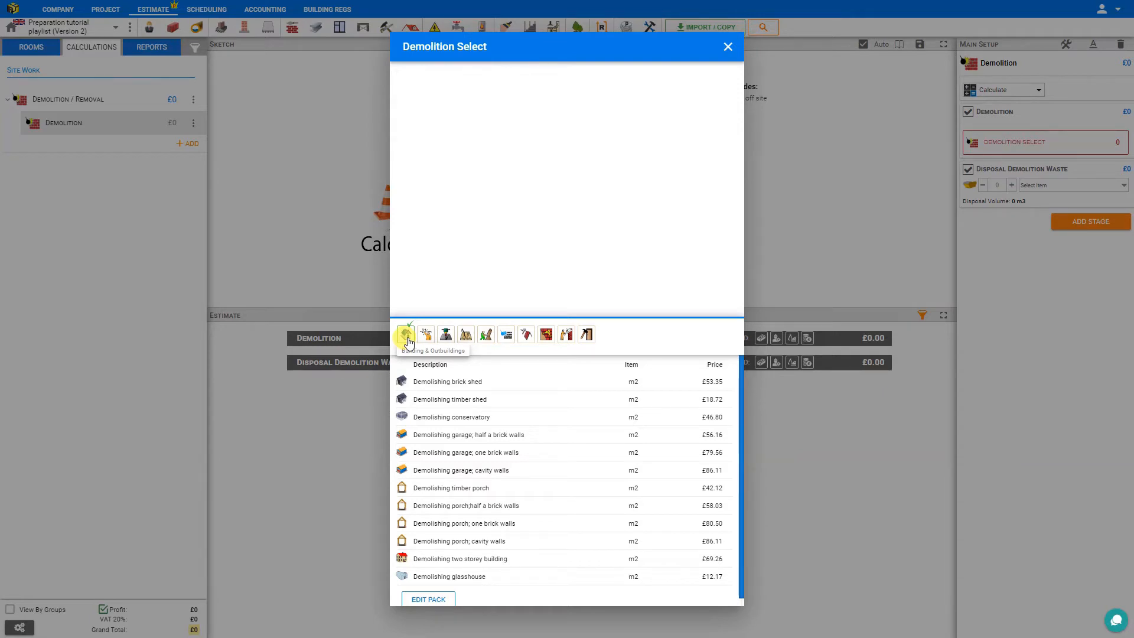
click(429, 382)
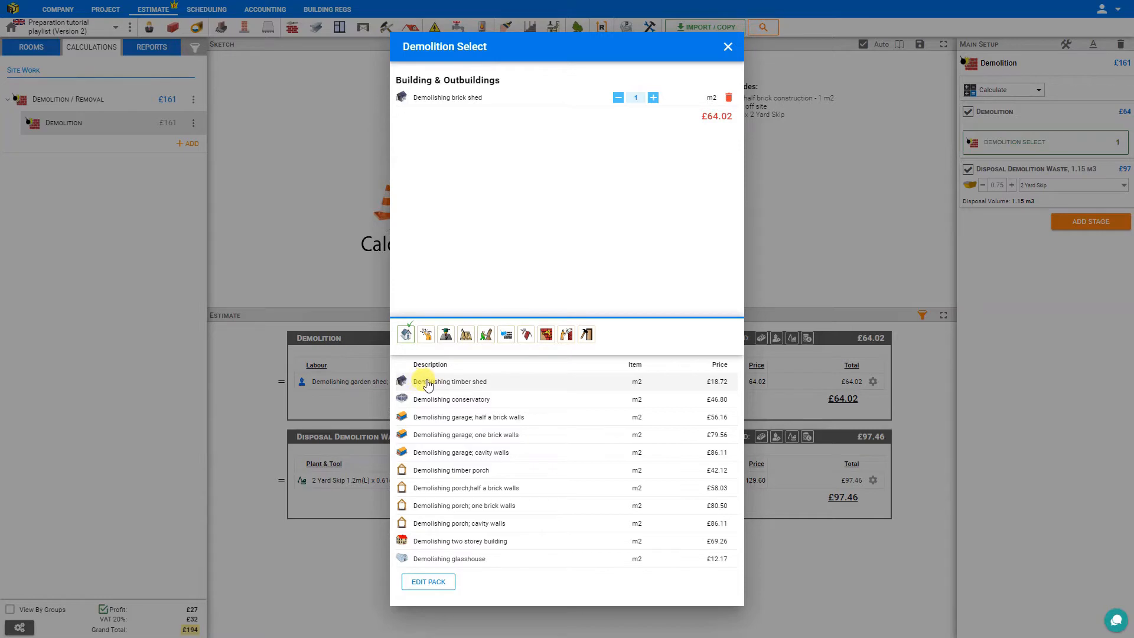
click(632, 98)
text(2)
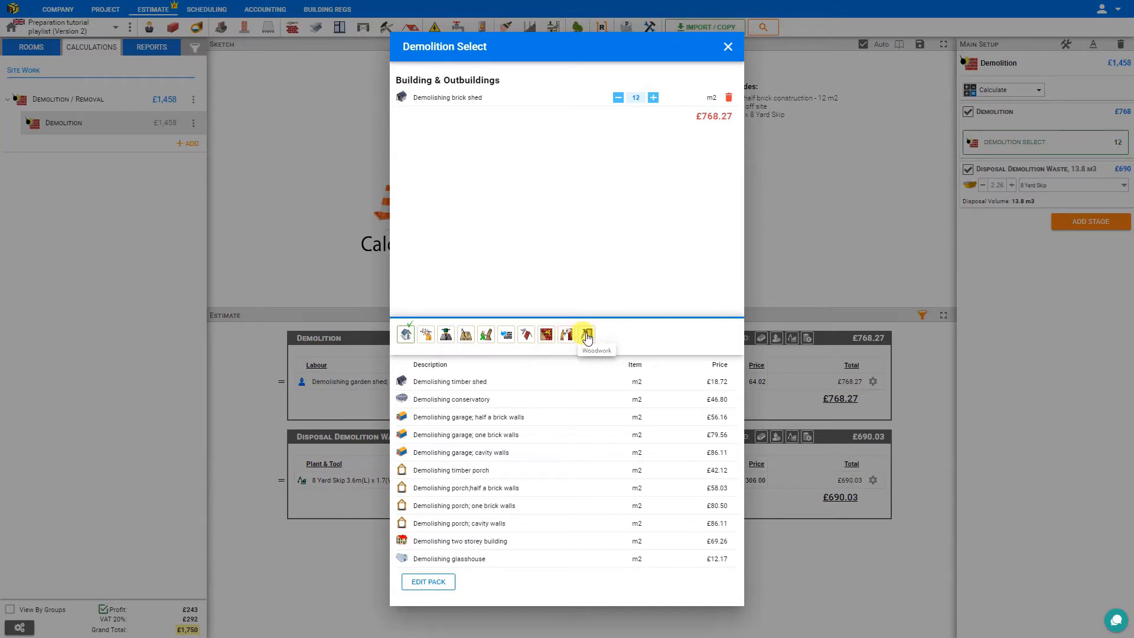
Add the ceiling finishes items: remove 40 m2 of plasterboard and skim, and strip 80 m2 of ceiling wallpaper with the steam paper stripper.
click(431, 341)
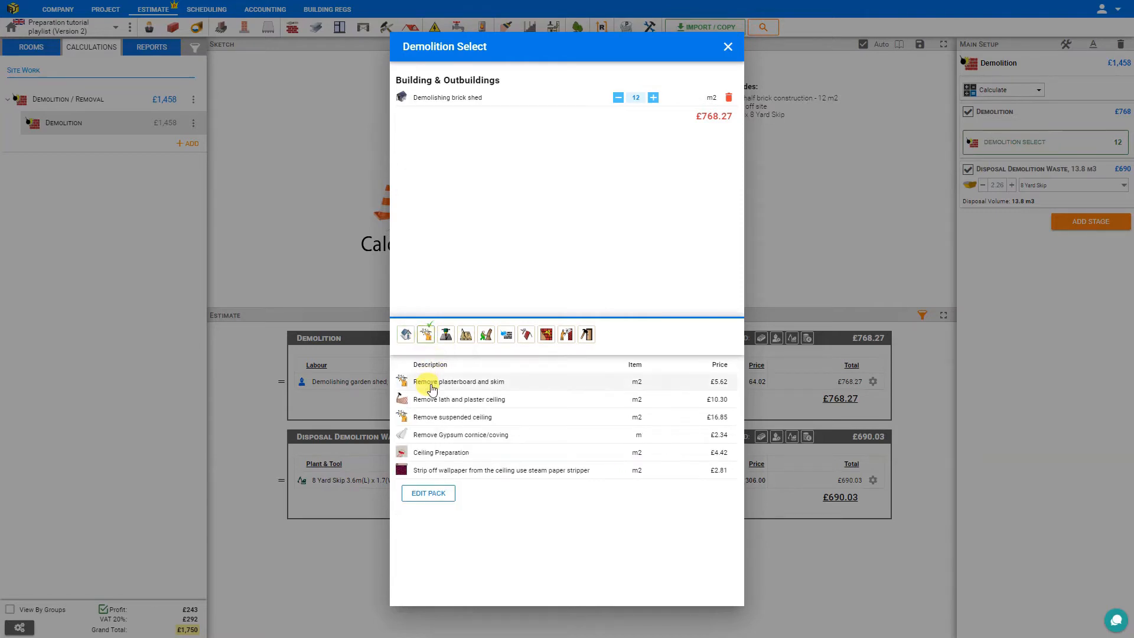
click(431, 383)
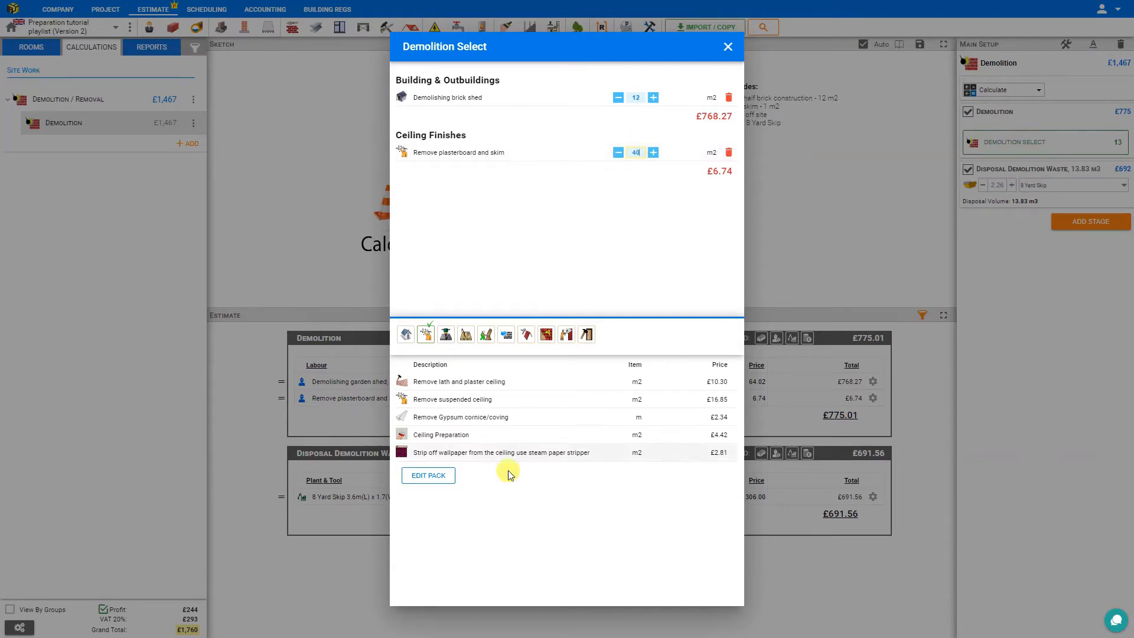
click(489, 454)
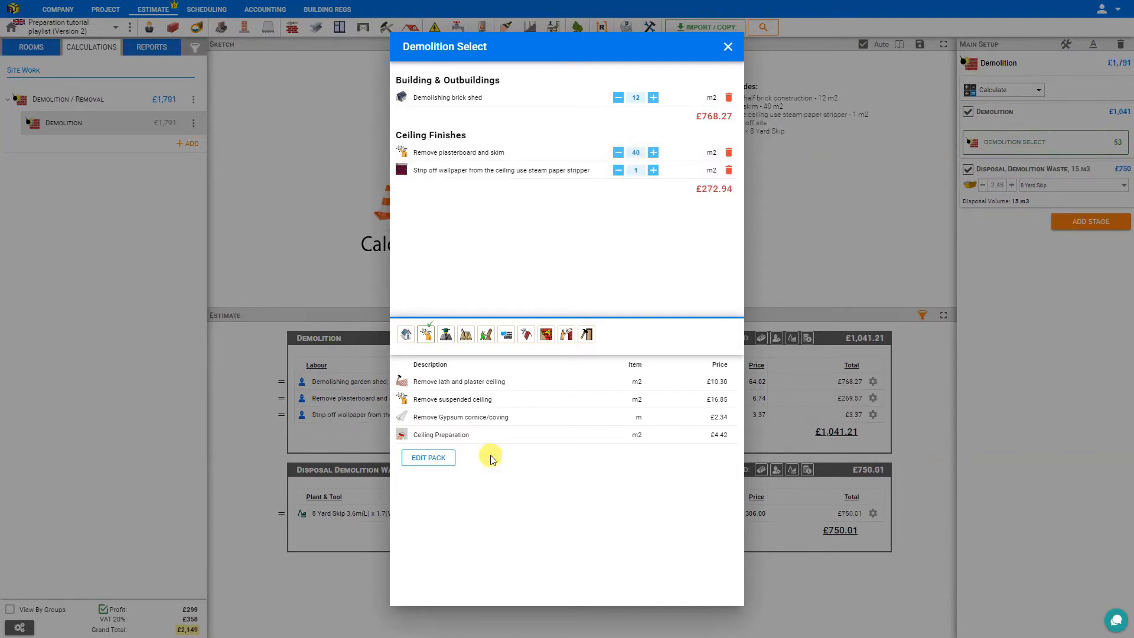
drag(632, 169, 649, 171)
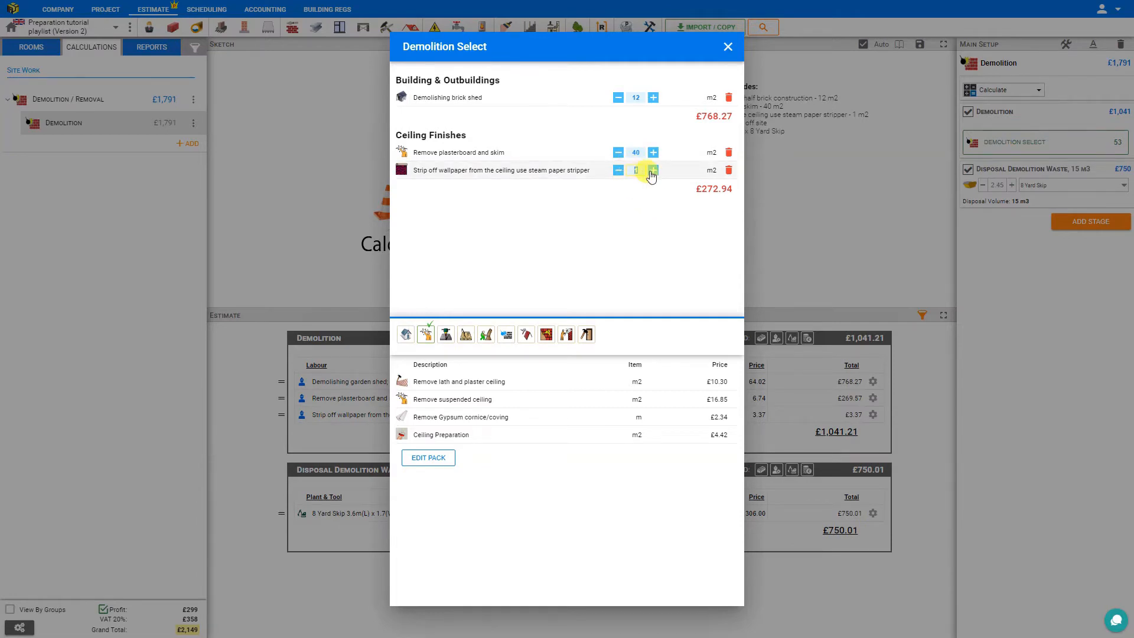
click(607, 235)
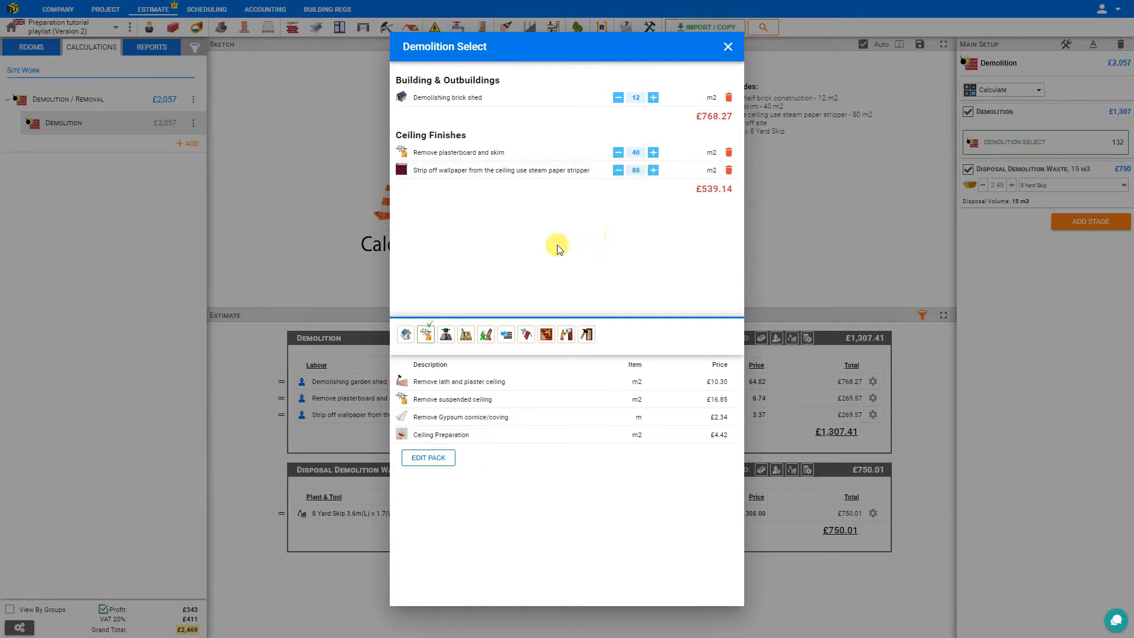
Add breaking up a 100mm reinforced concrete bed with a quantity of 20 m2.
click(447, 342)
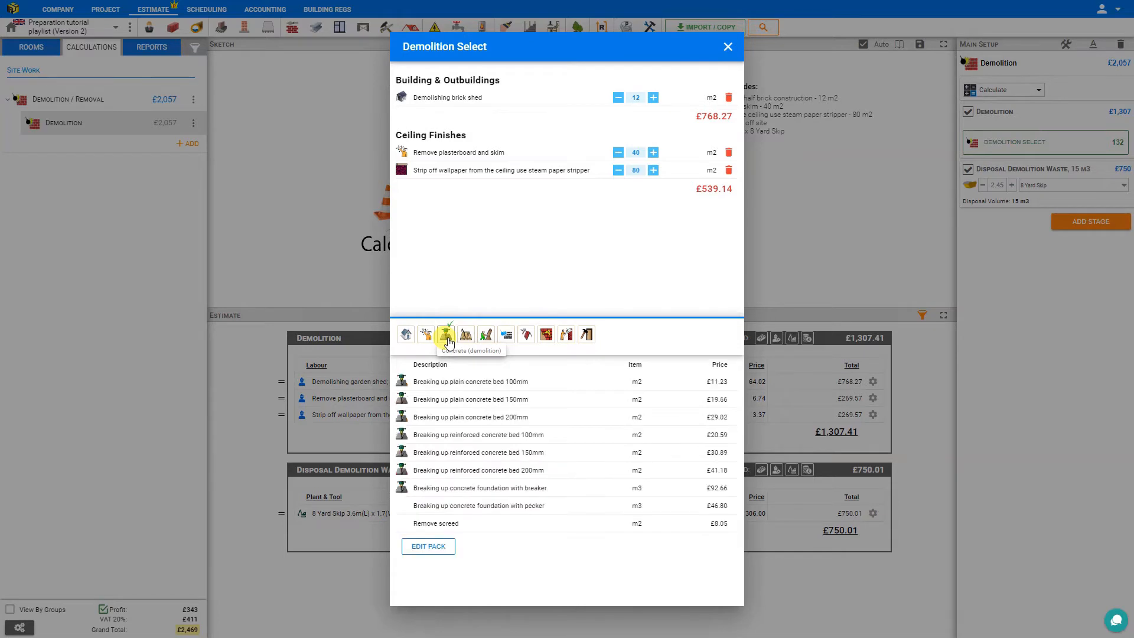
click(463, 437)
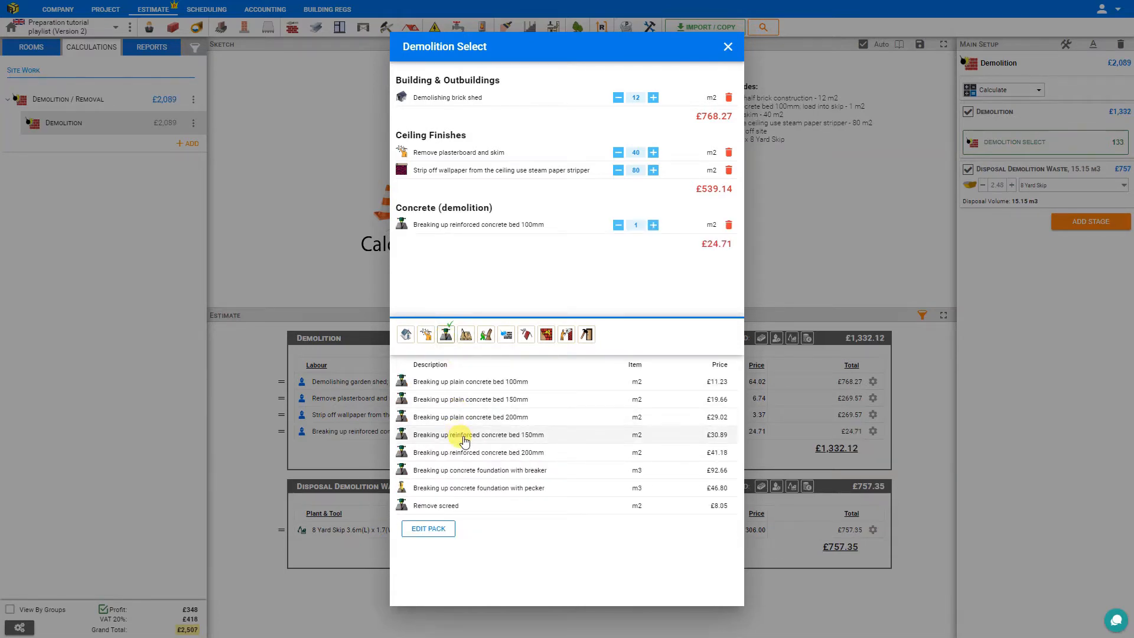
click(634, 225)
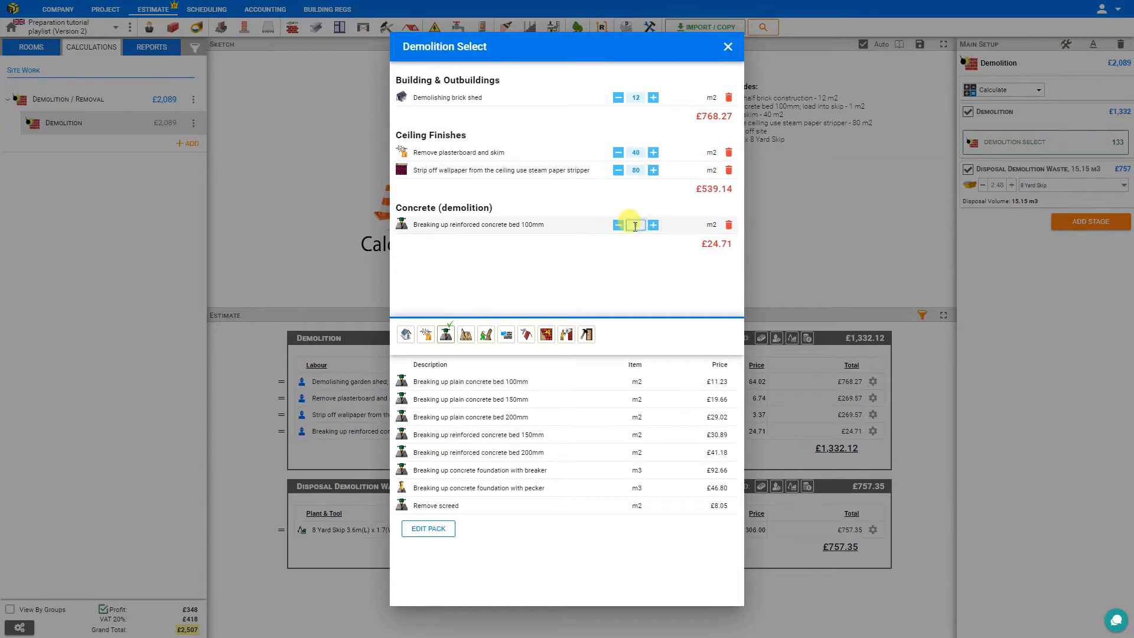
double_click(635, 226)
text(20)
Add the floor finishes removal of 15 m2 of ceramic tiles and 25 m2 of glued carpet and underlay.
click(466, 335)
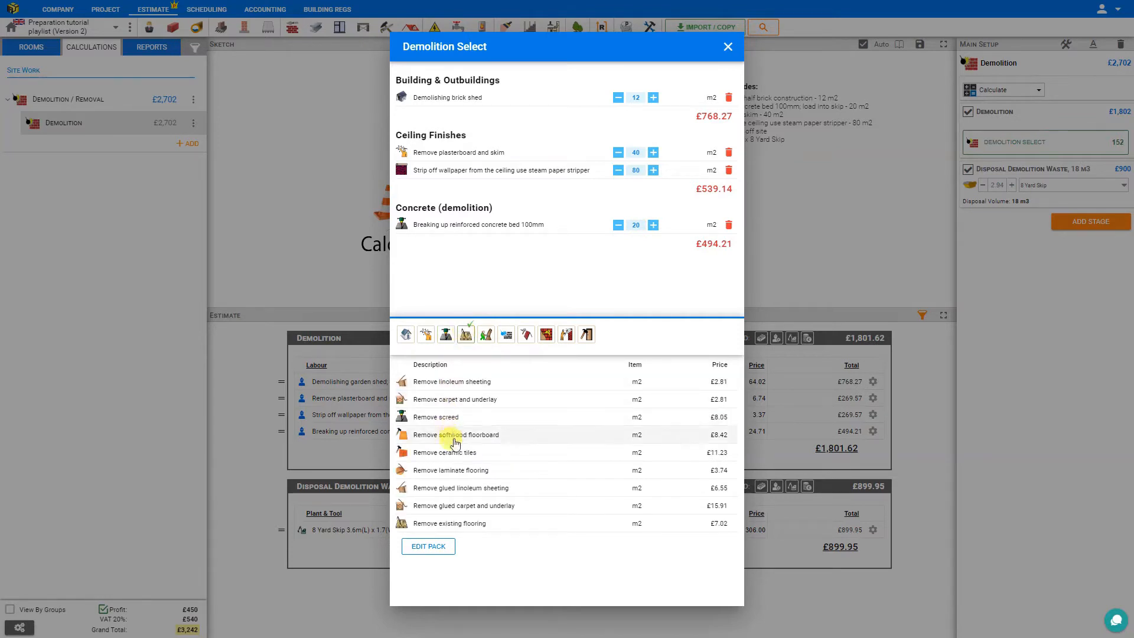
click(452, 456)
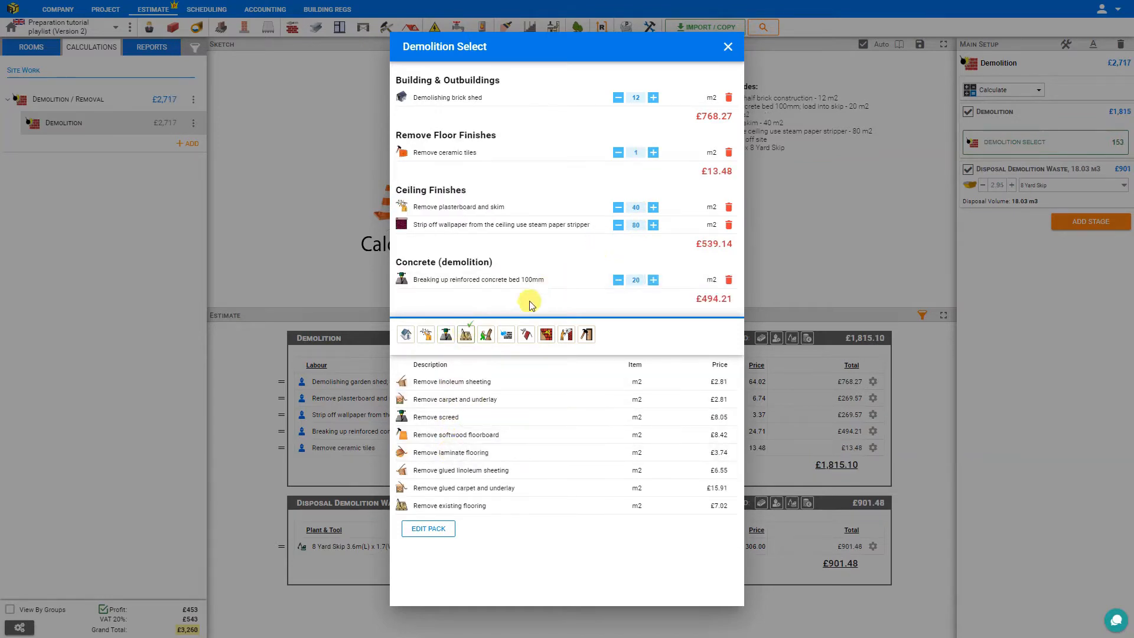
click(449, 489)
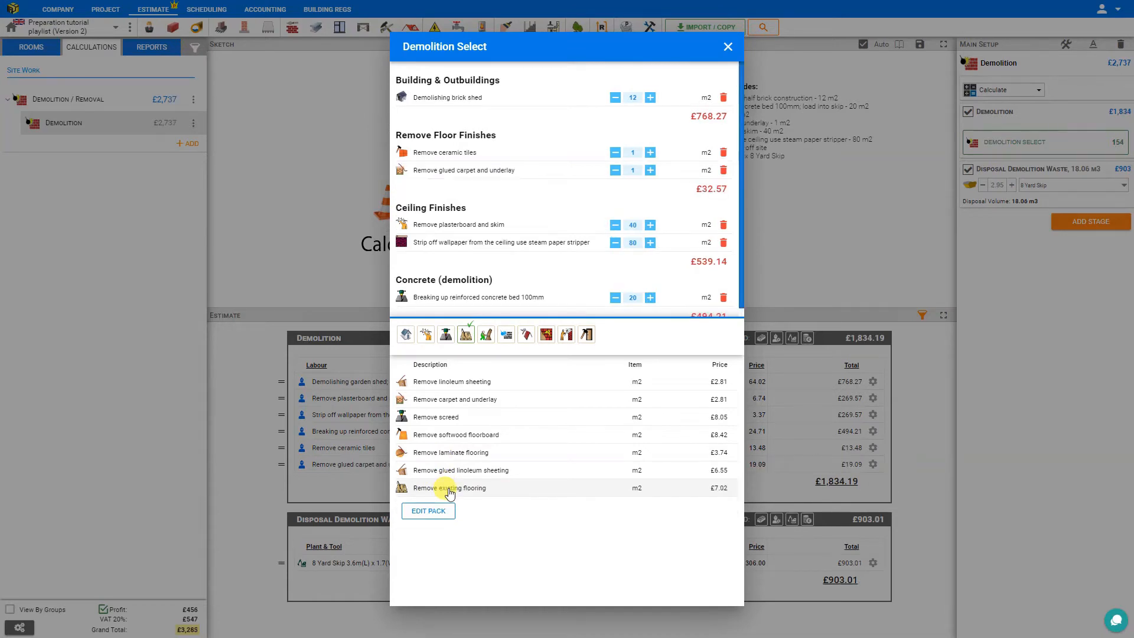
double_click(632, 154)
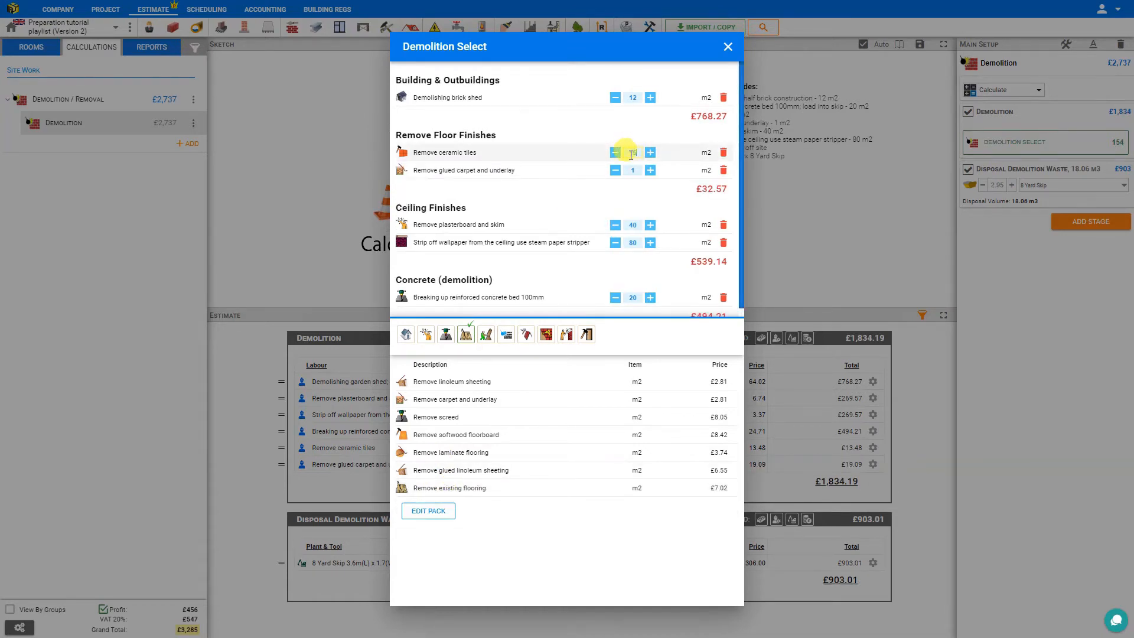
text(15)
double_click(630, 170)
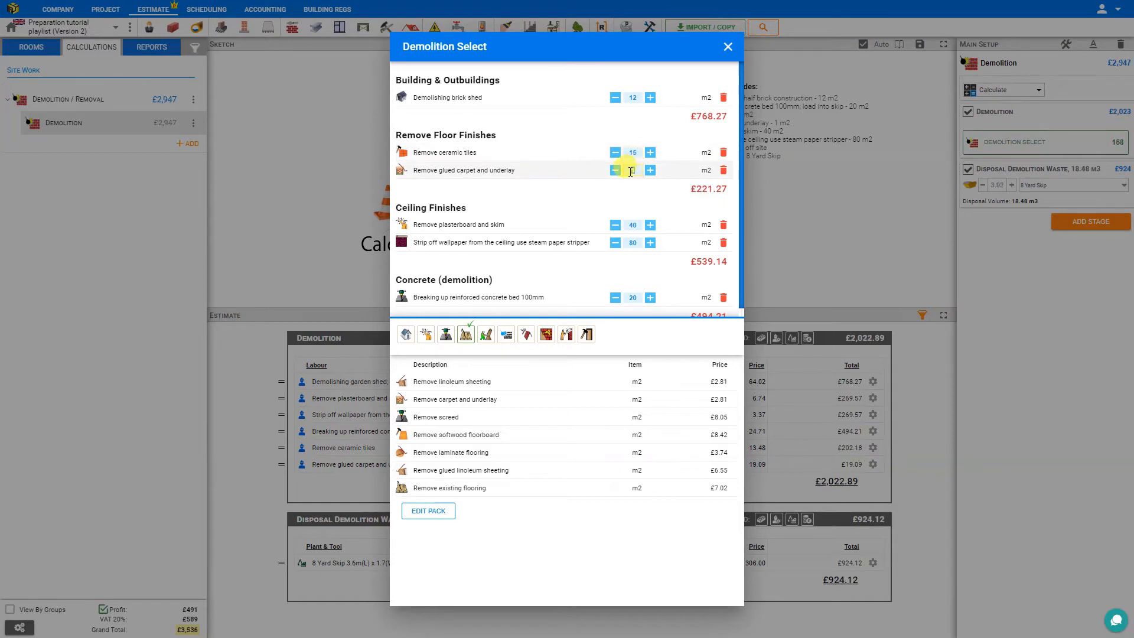
text(25)
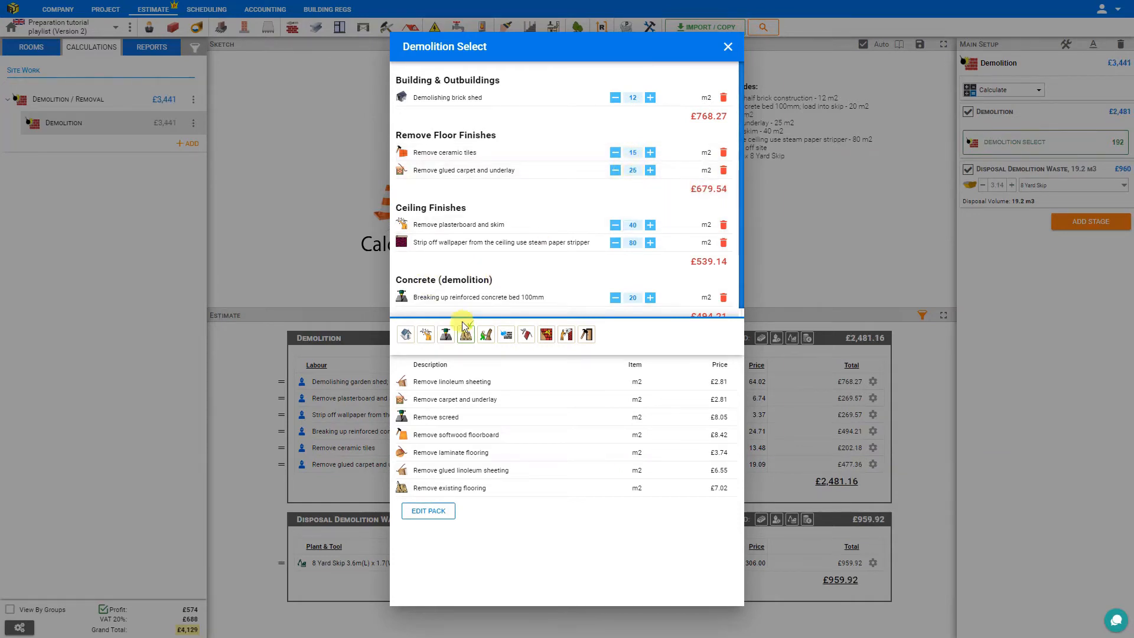
Add the plumbing and heating removal of 2 PVC-u baths, 3 sink units and 5 radiators.
click(486, 336)
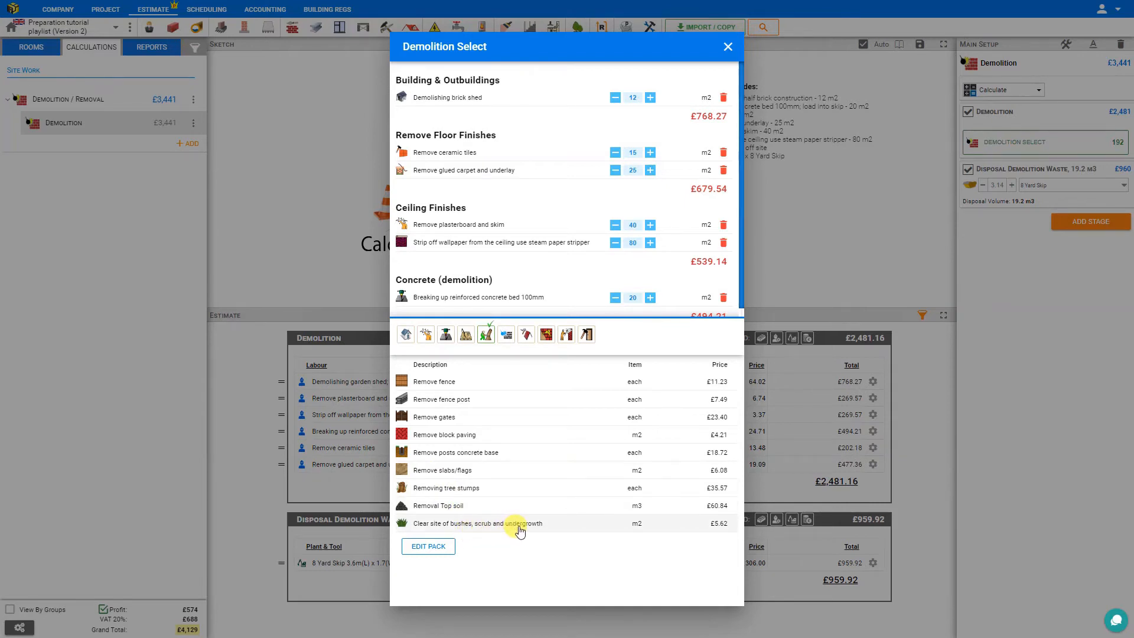
click(506, 335)
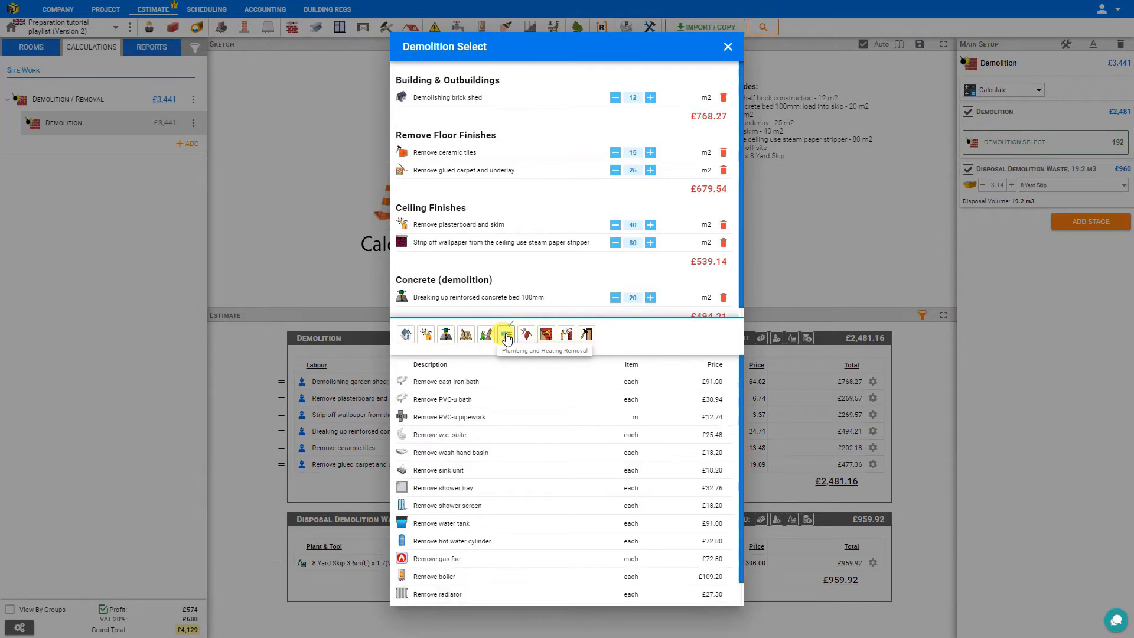
click(434, 402)
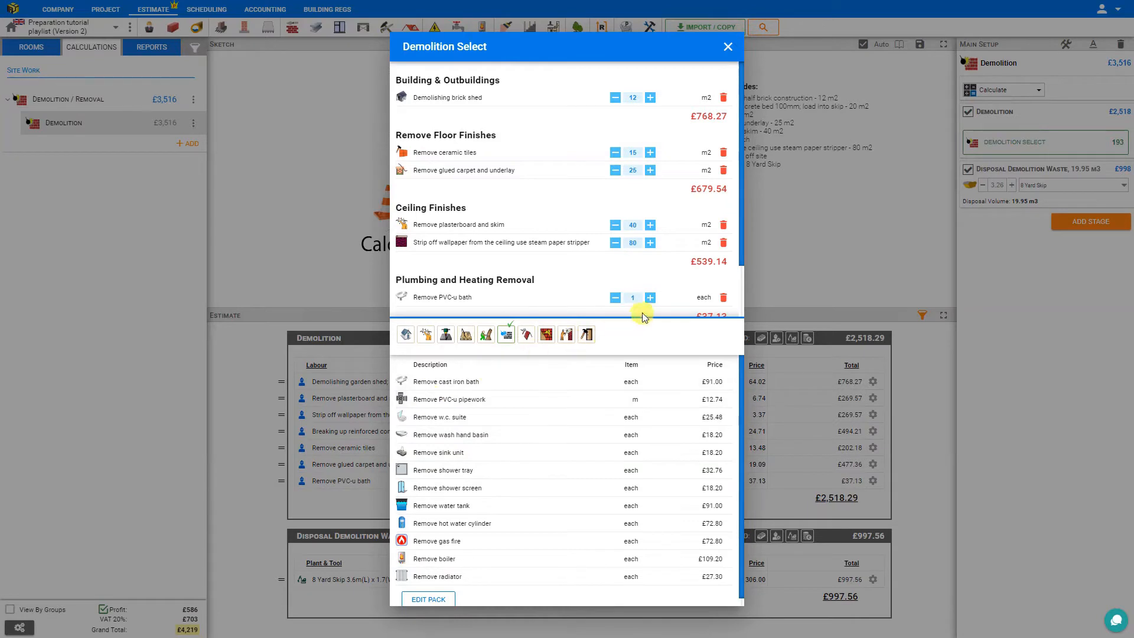
click(650, 298)
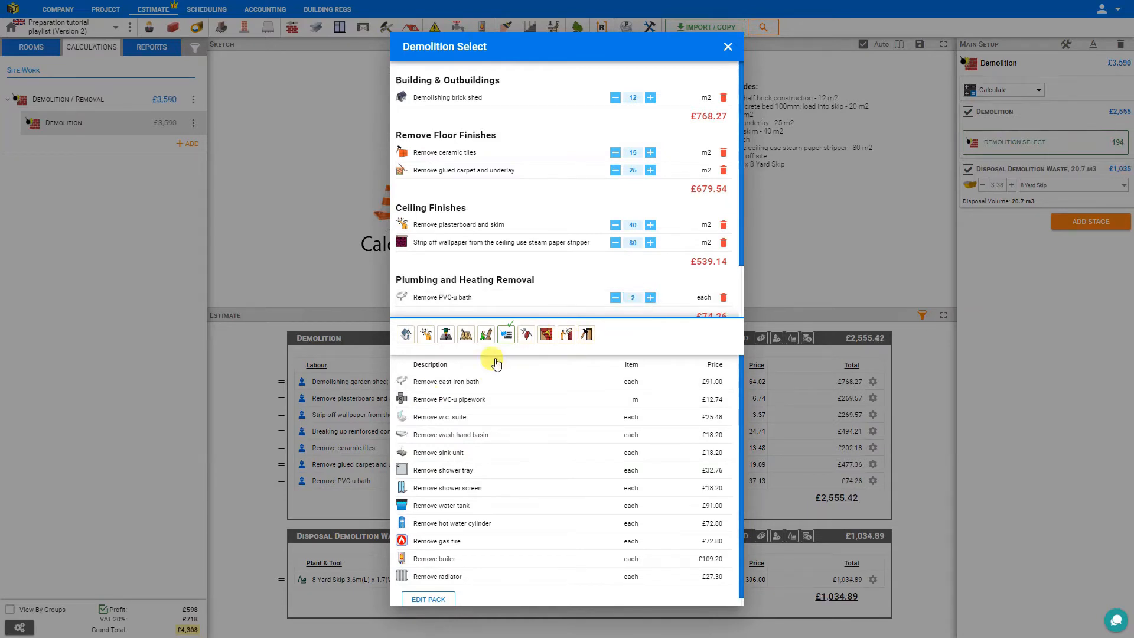
click(450, 453)
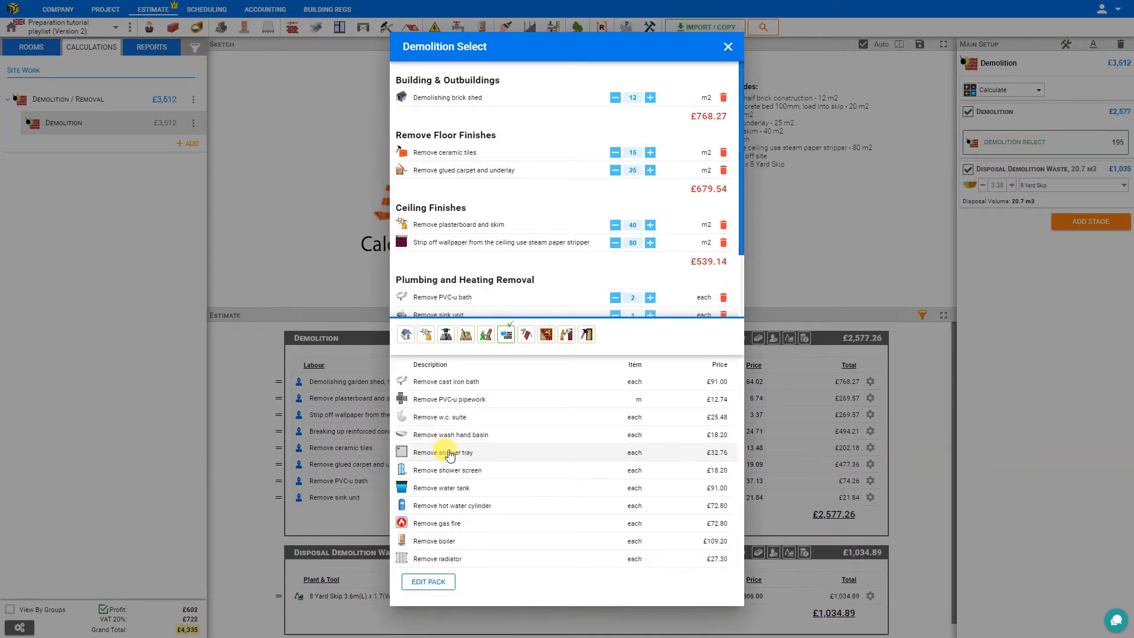
click(444, 560)
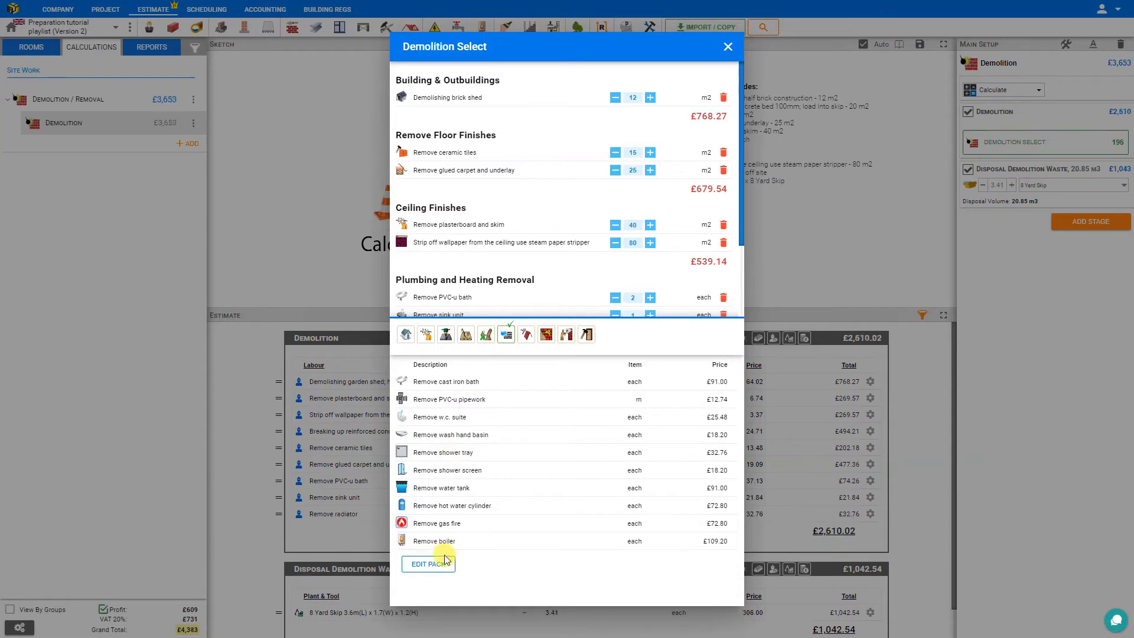
scroll(601, 278, down, 3)
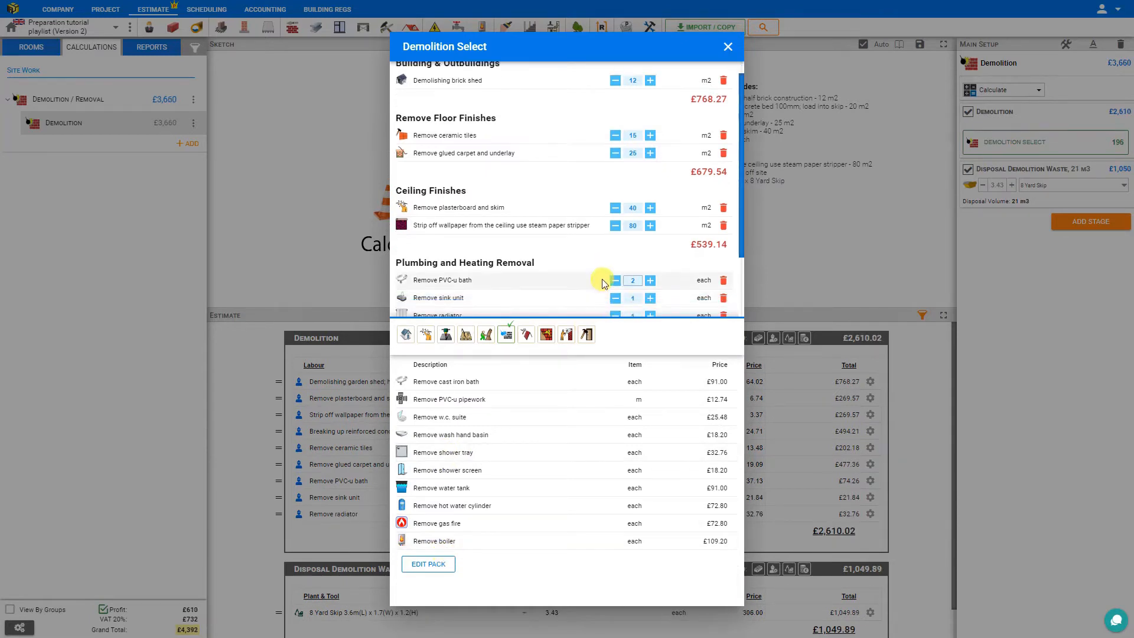
click(651, 216)
click(650, 217)
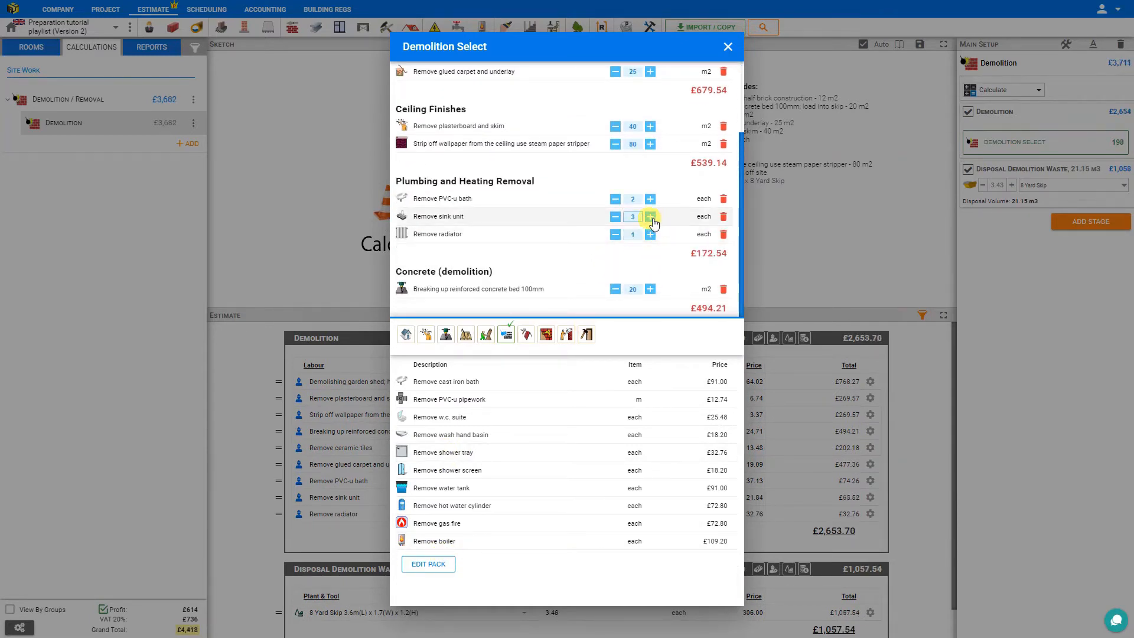
click(651, 235)
click(650, 234)
click(650, 235)
click(650, 235)
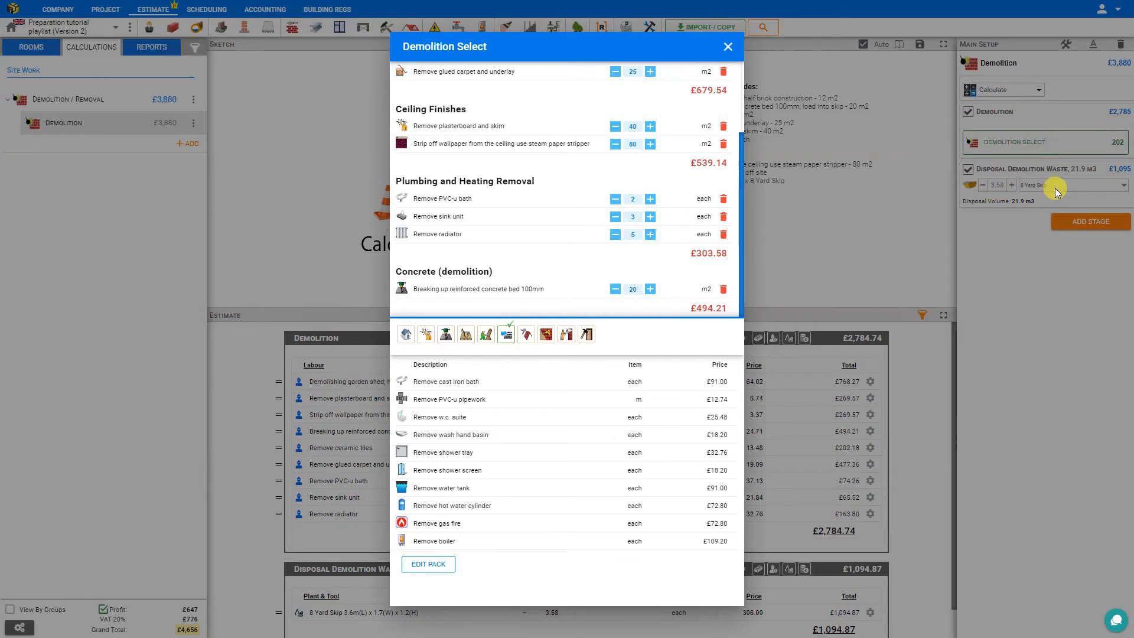
Add the walls and chimneys items: demolish 12 m2 of half brick thick wall and remove one 2 storeys 5.2m chimney breast.
click(527, 335)
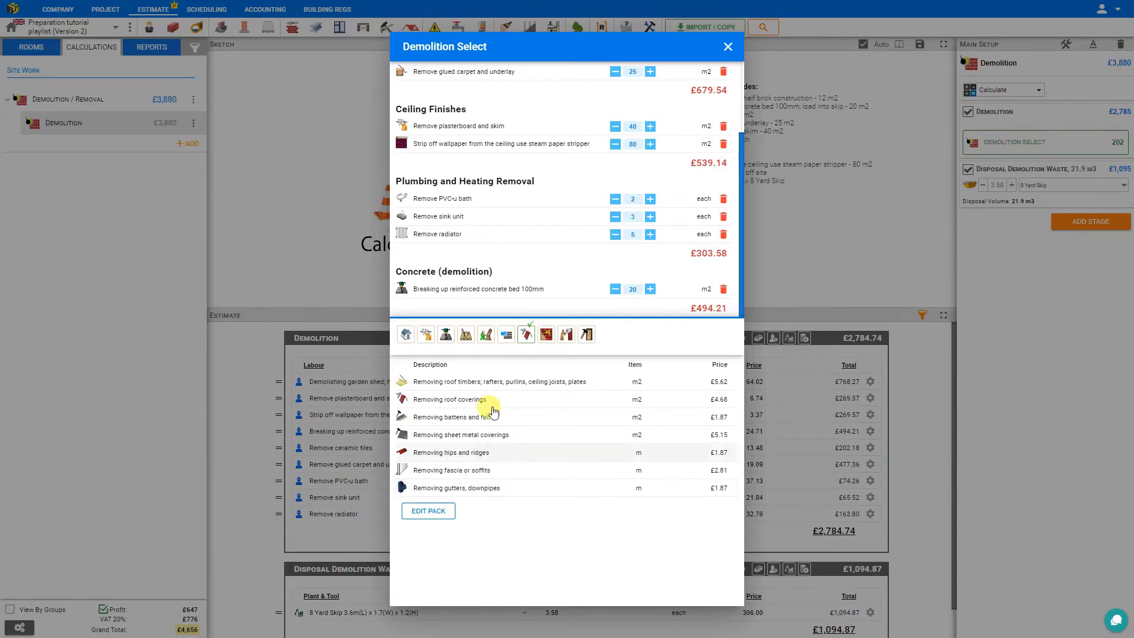
click(546, 336)
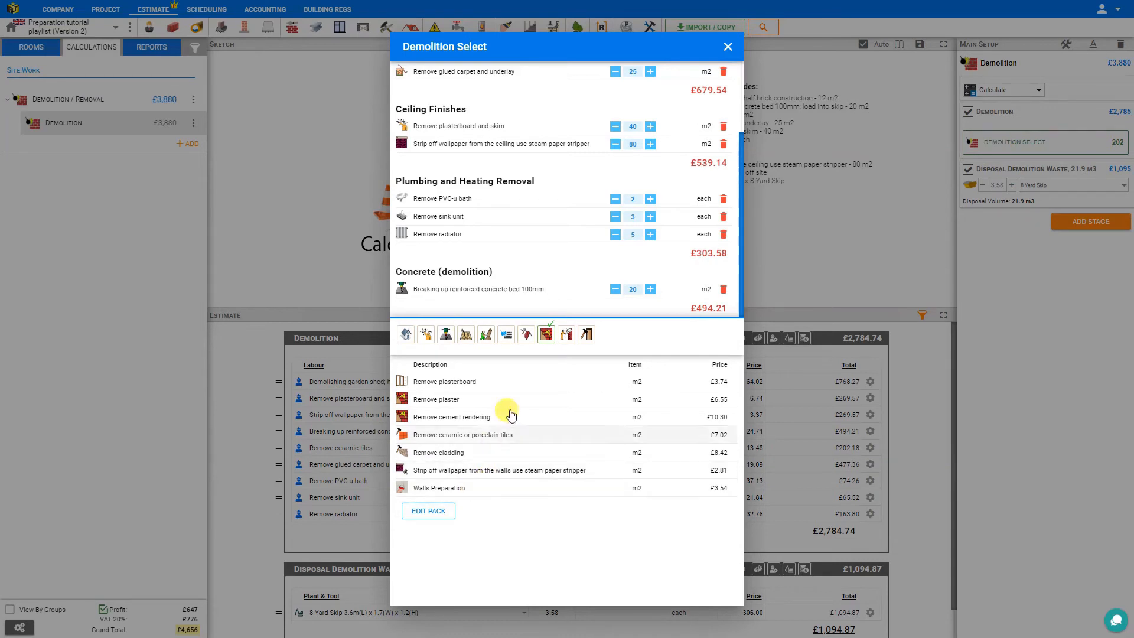
click(567, 336)
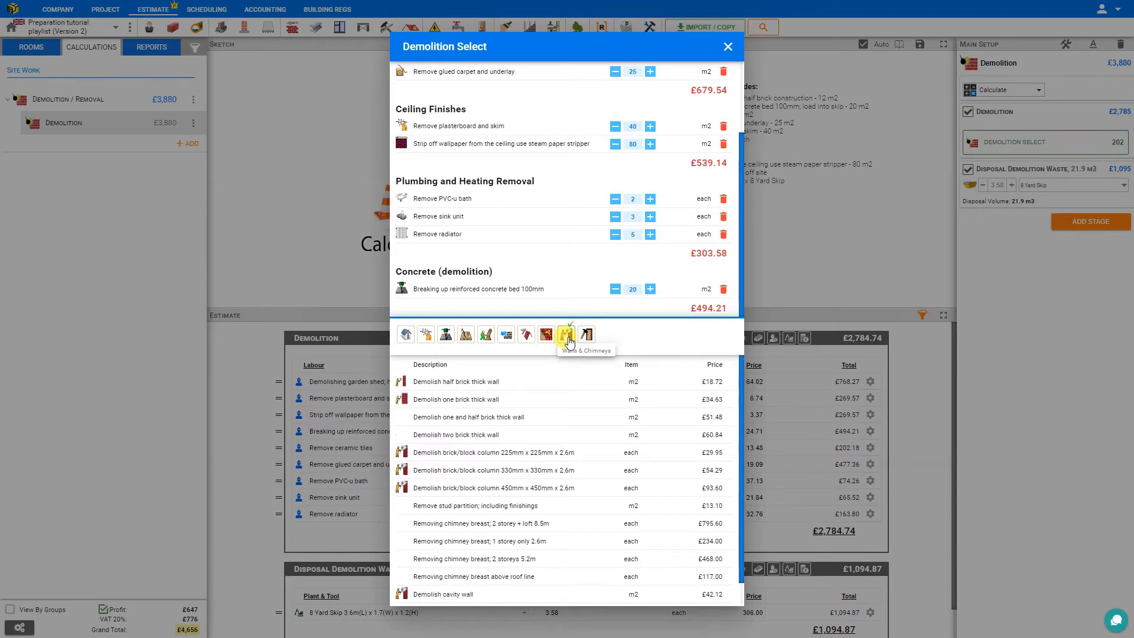
click(481, 388)
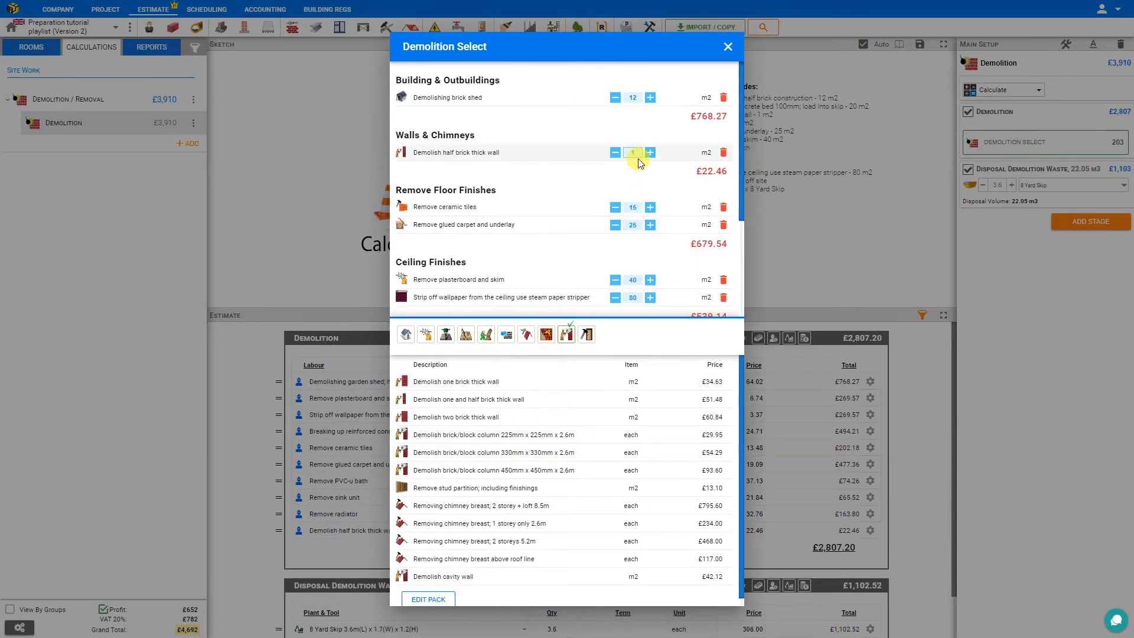
double_click(633, 153)
click(621, 179)
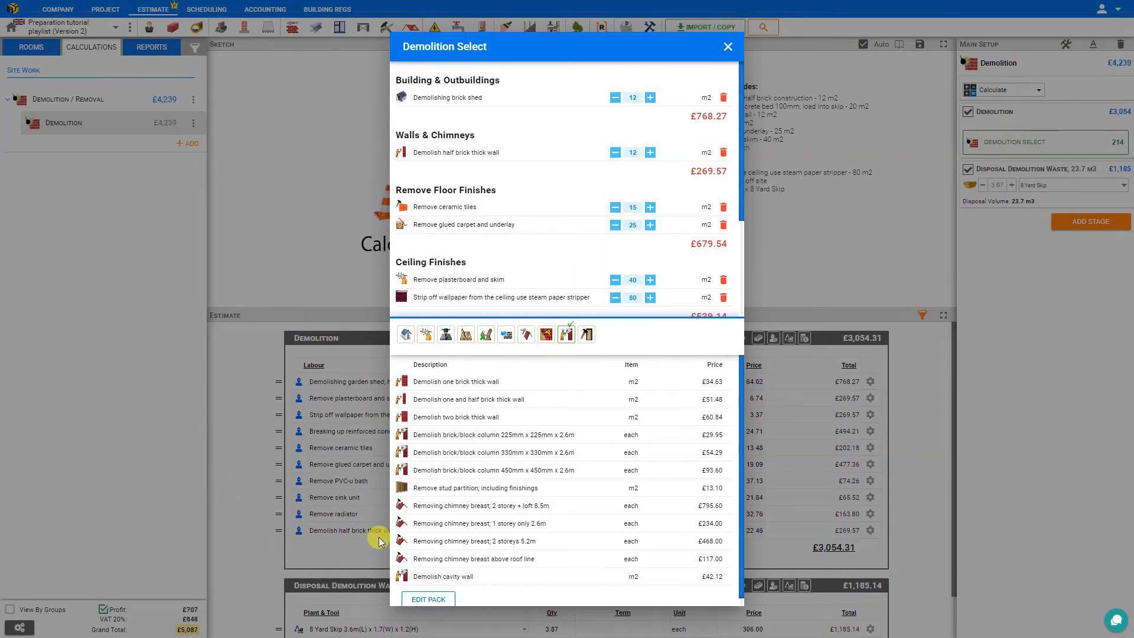
click(461, 547)
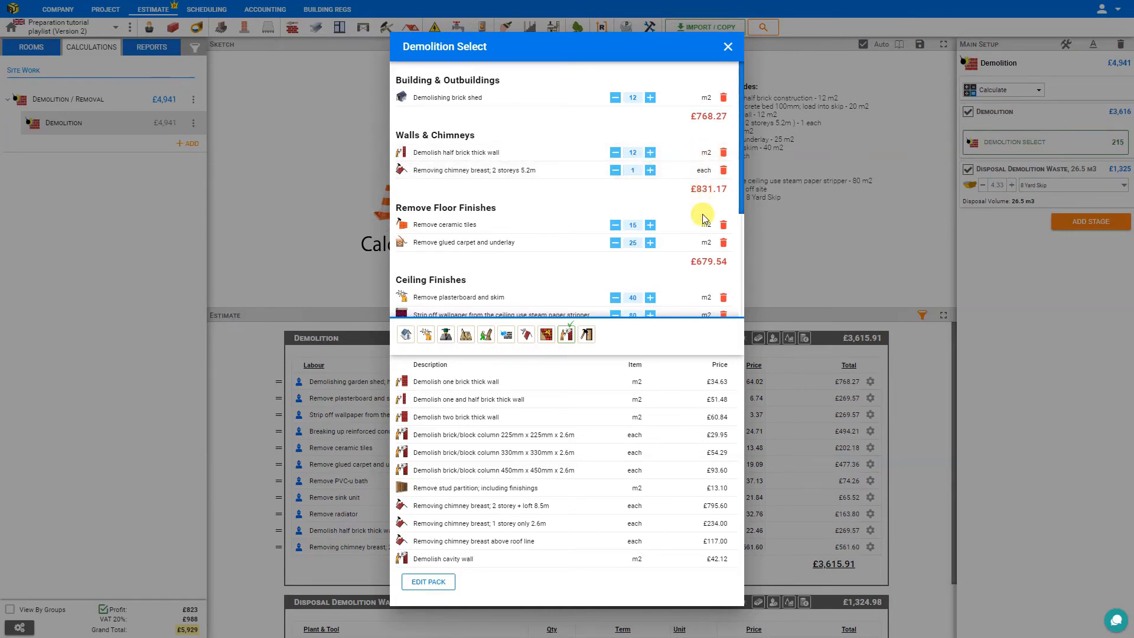
Add the woodwork removal of 120 m of skirting, architrave and dado rail, and finish the item selection.
click(586, 336)
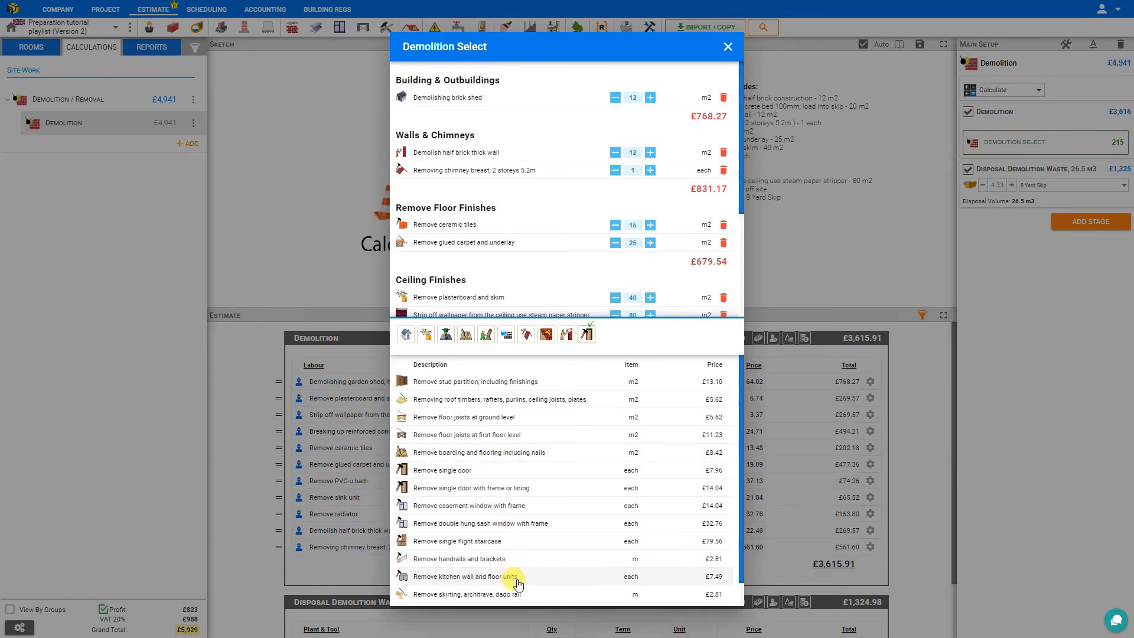
scroll(518, 583, down, 1)
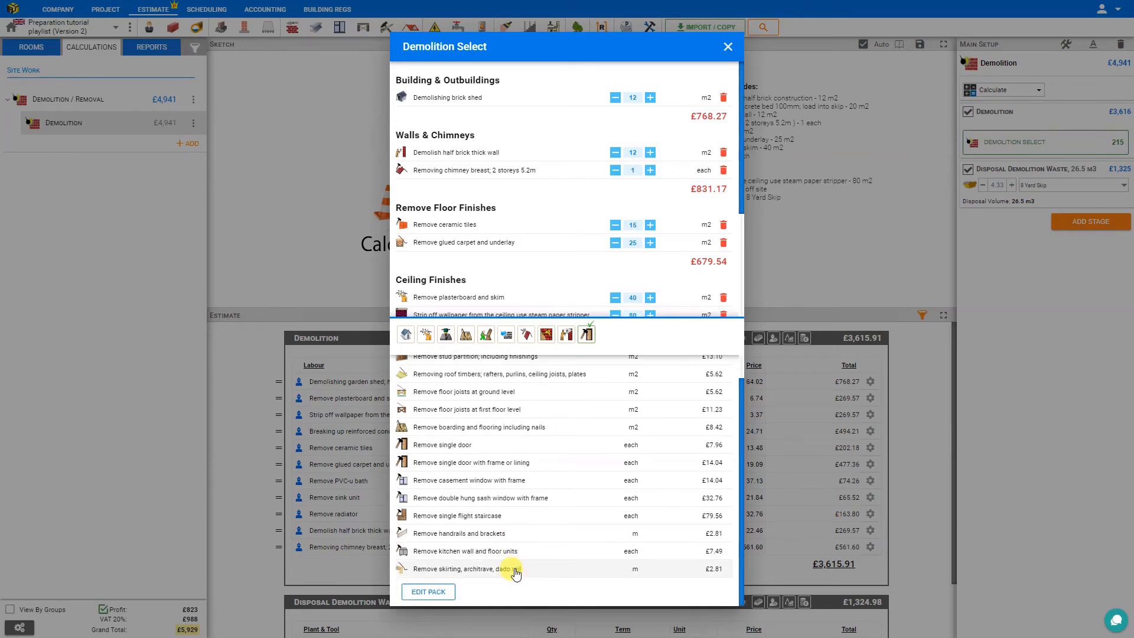
click(515, 570)
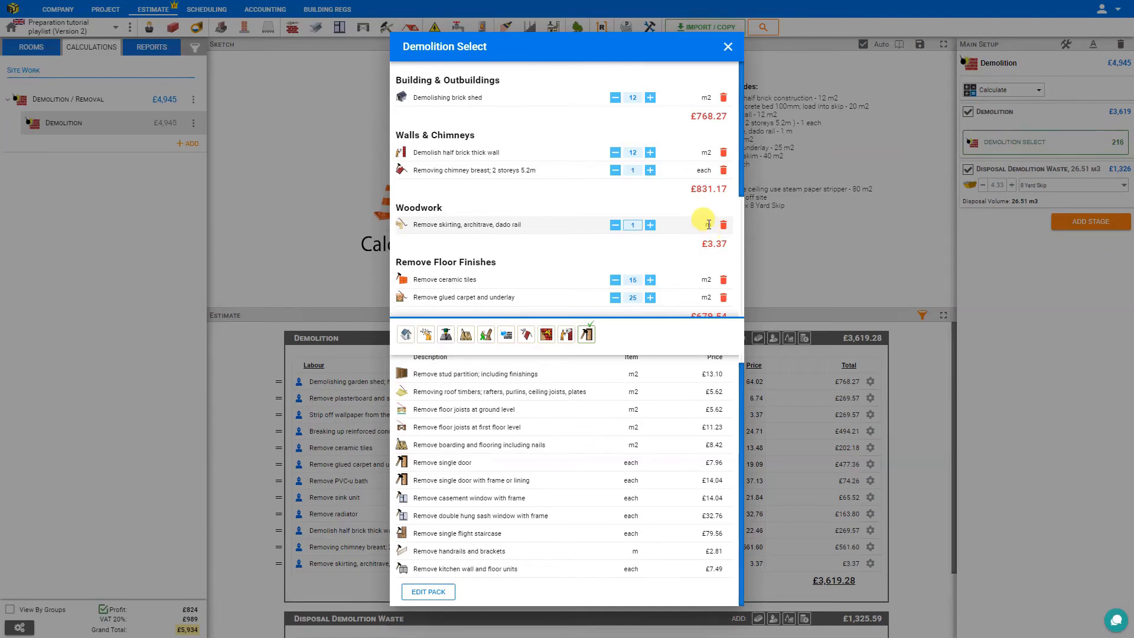
click(632, 223)
drag(635, 223, 620, 224)
click(790, 254)
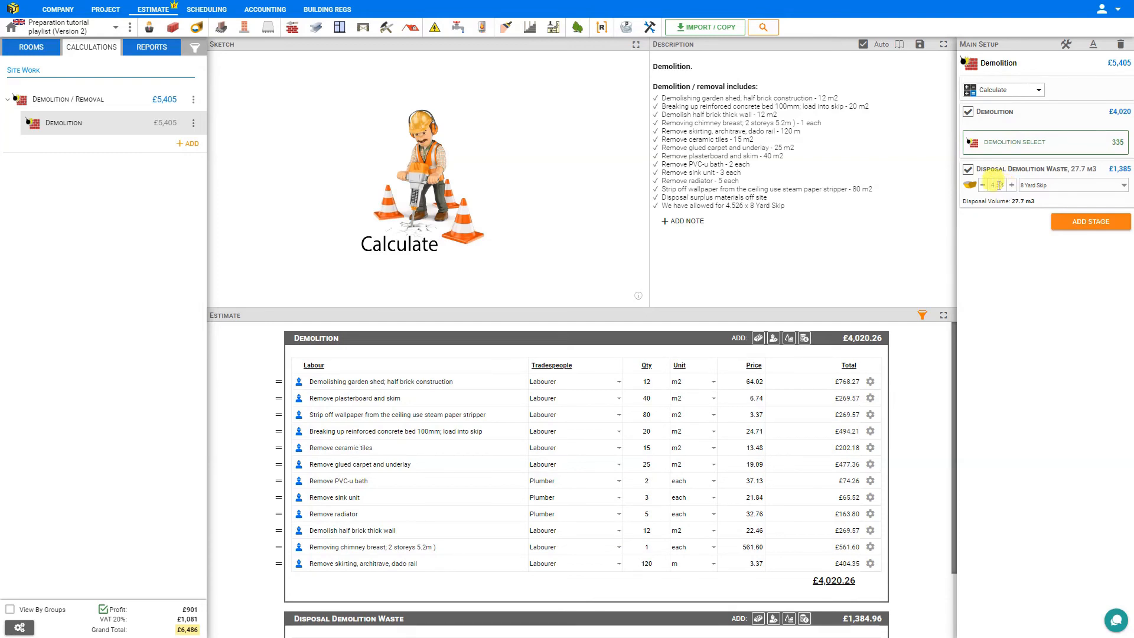
Increase the number of 8 yard skips for the demolition waste to 6.
click(1012, 187)
click(1012, 186)
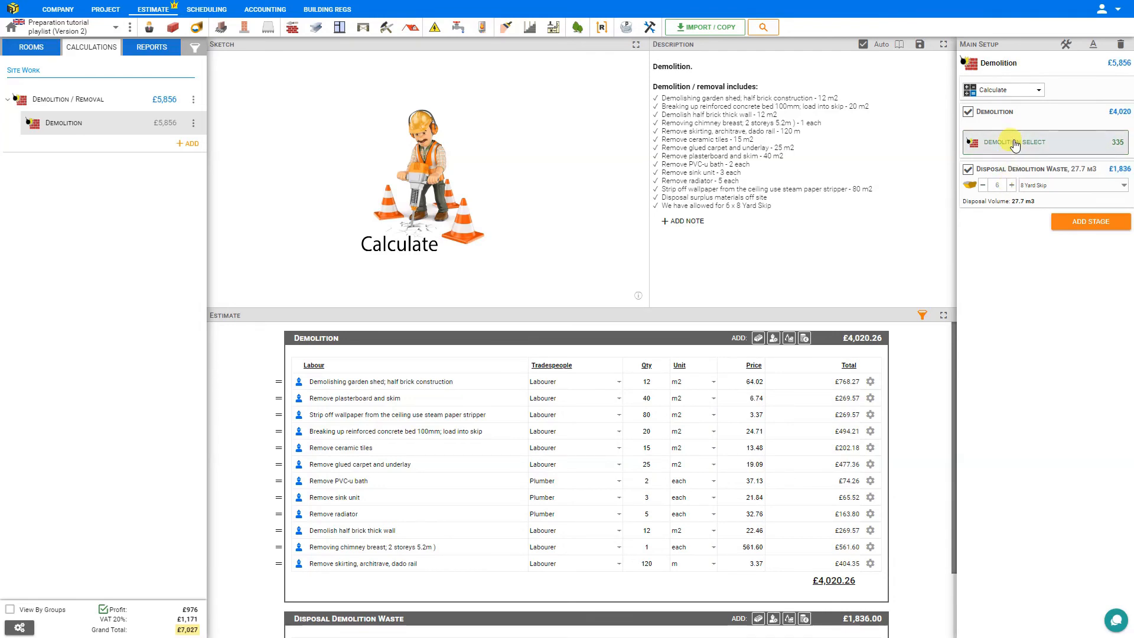
Add the removal of 1 m2 of stud partition including finishings to the demolition items.
click(1014, 143)
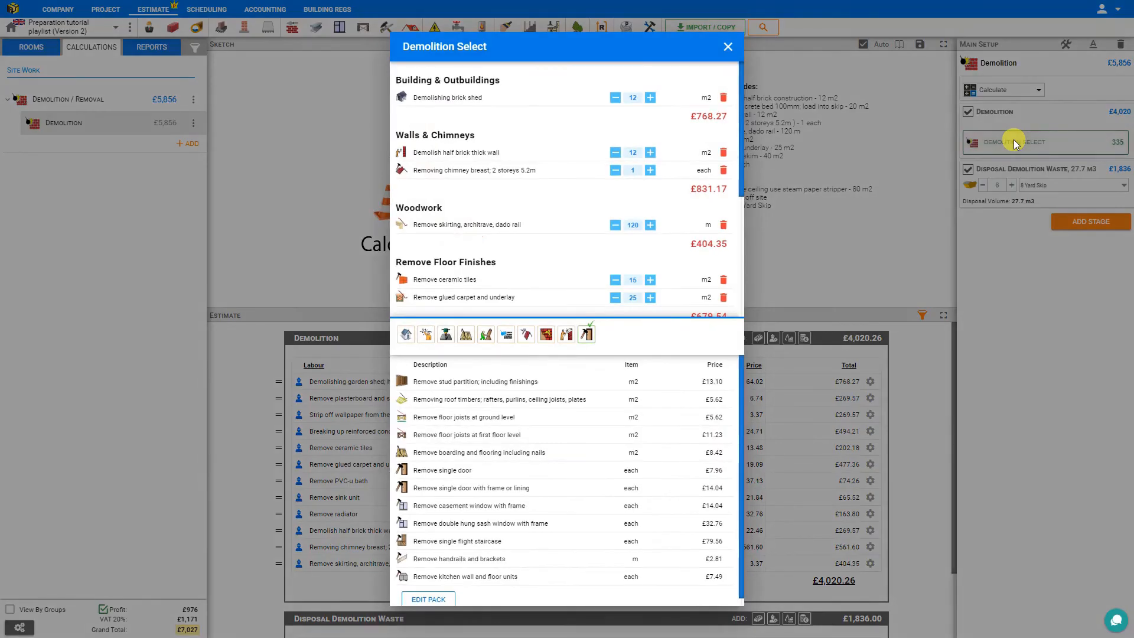
click(450, 382)
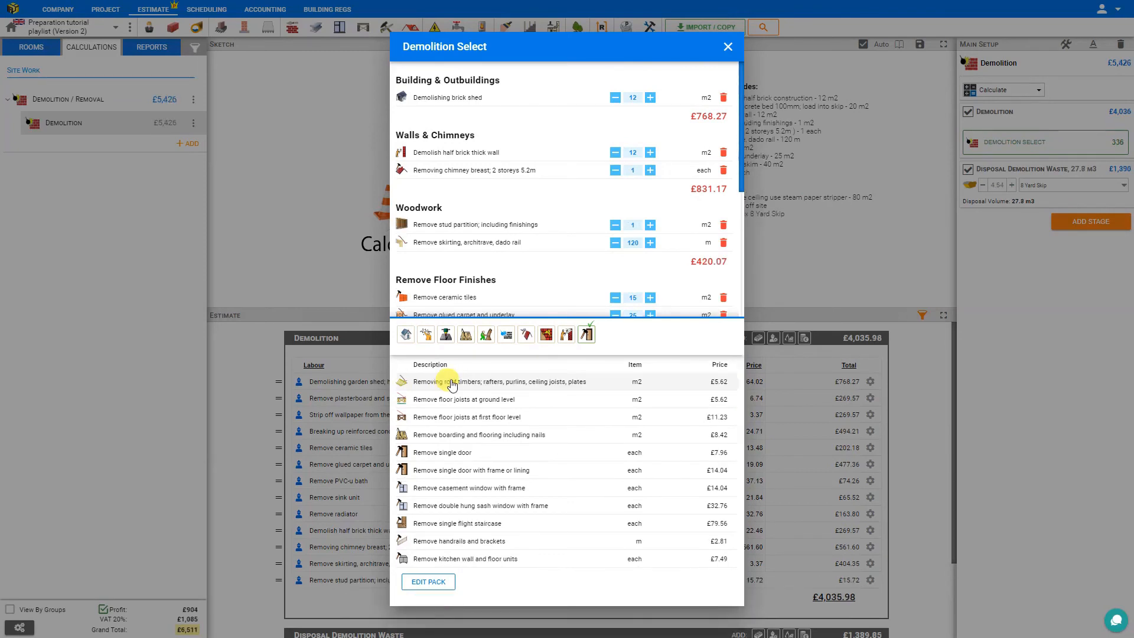
click(726, 47)
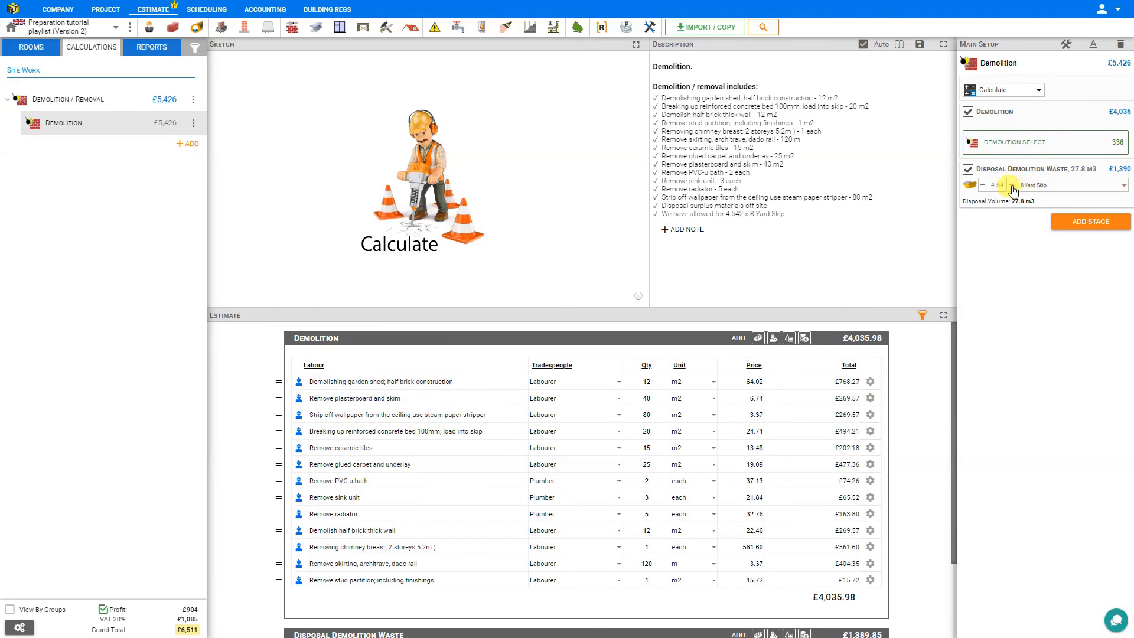
Set the demolition waste disposal to 6 skips, keep the 8 Yard Skip type, and review the estimate's disposal section.
click(1011, 185)
click(1062, 188)
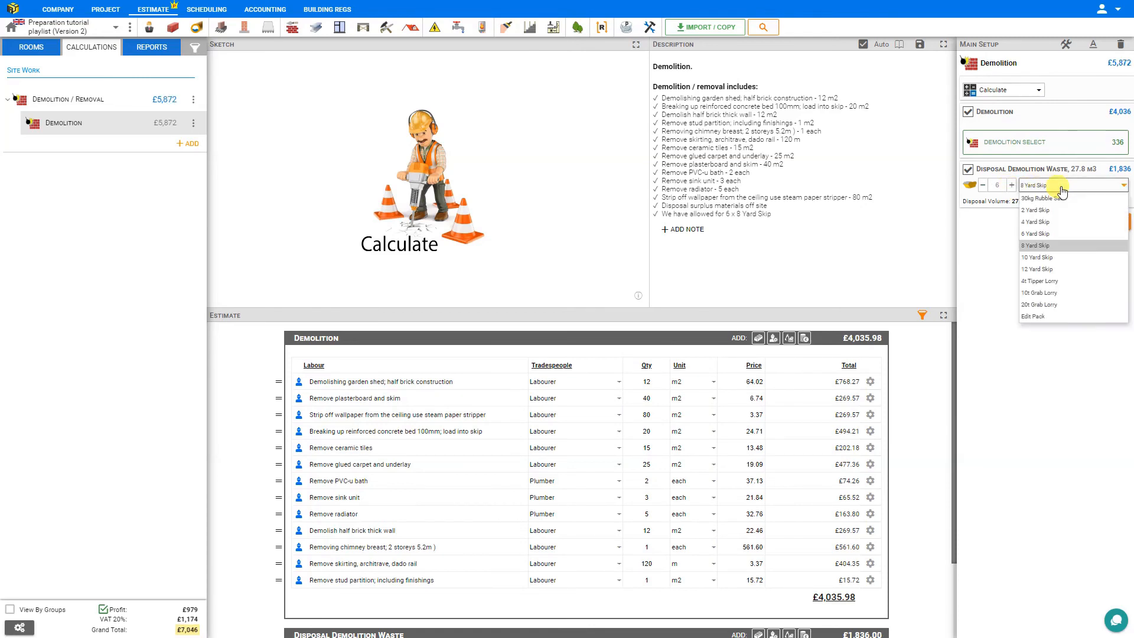
click(1053, 247)
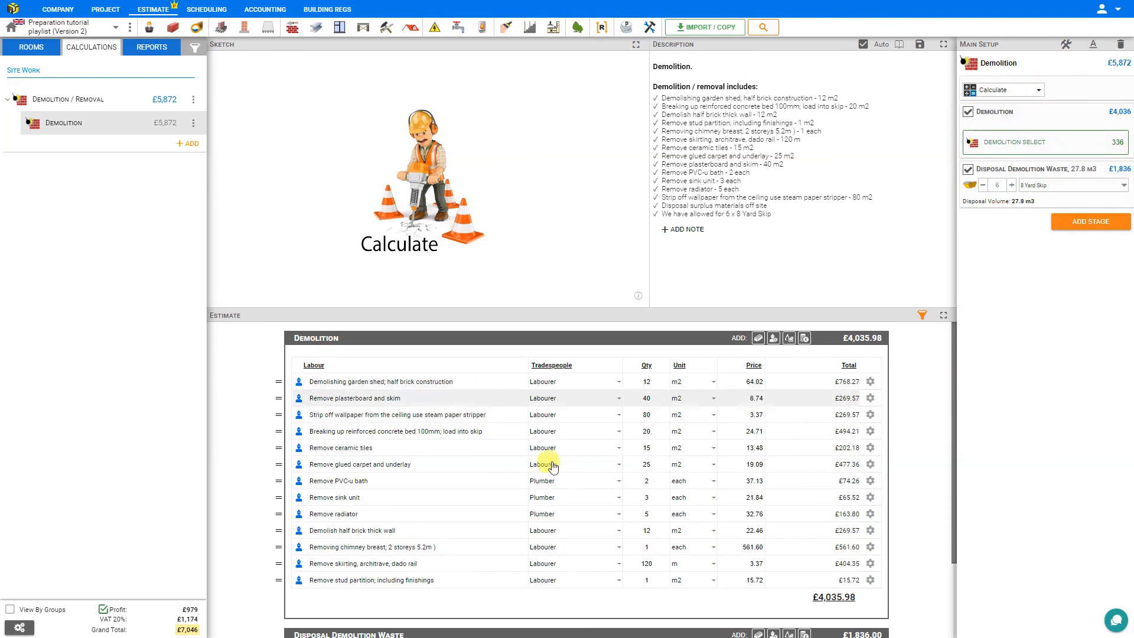
scroll(540, 487, down, 3)
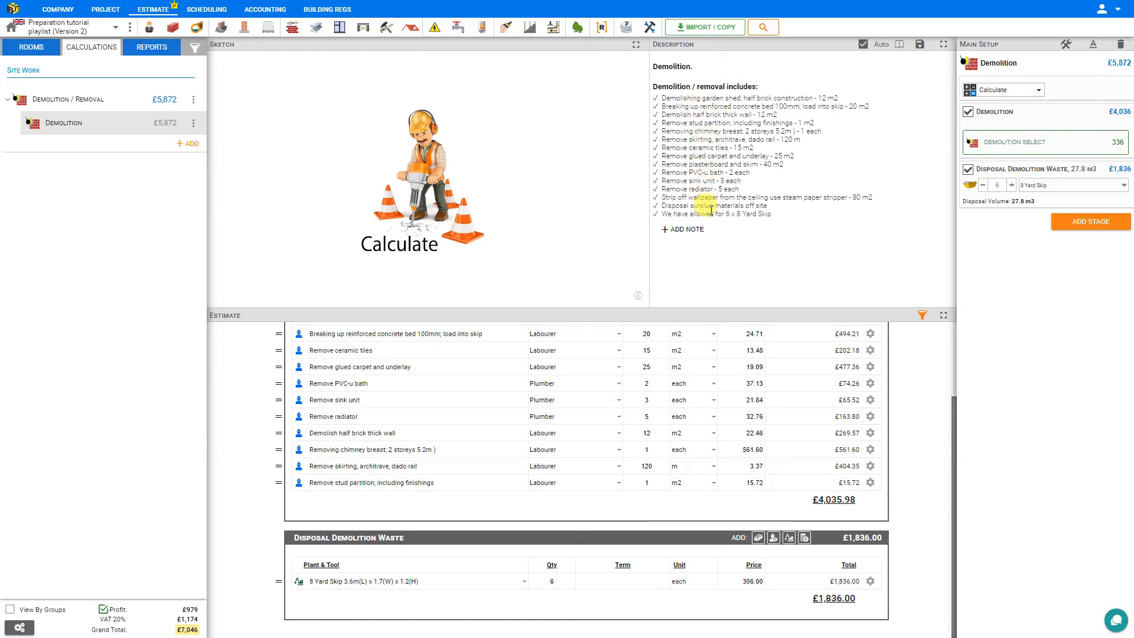
Show the quote report with the advanced structure and hide its price column.
click(147, 49)
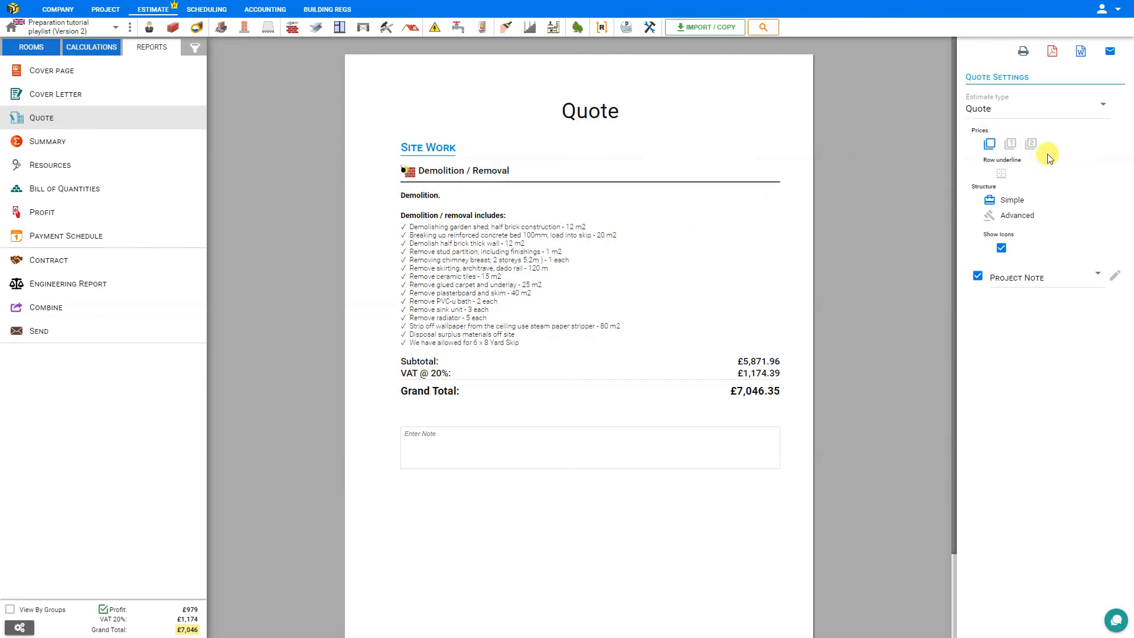
click(1017, 216)
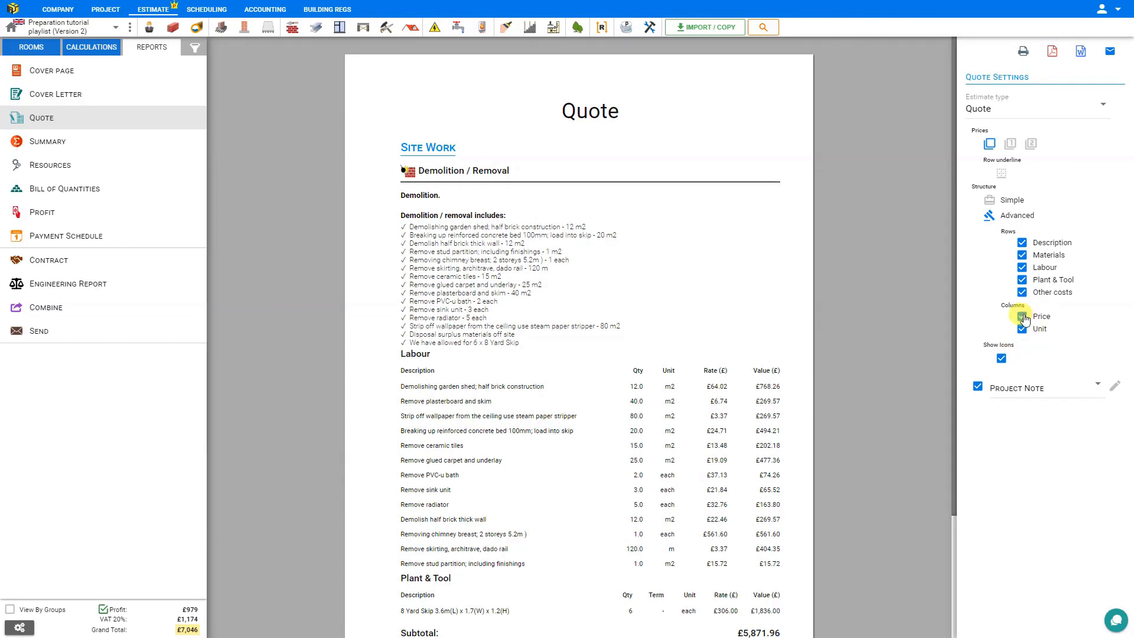
click(1022, 317)
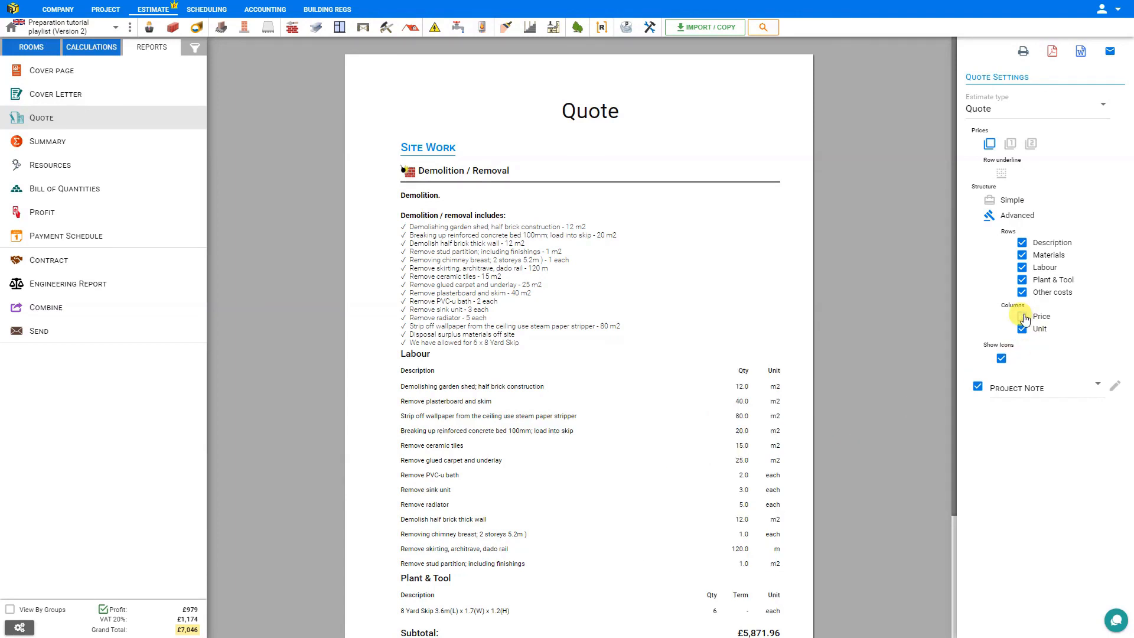
scroll(926, 342, down, 3)
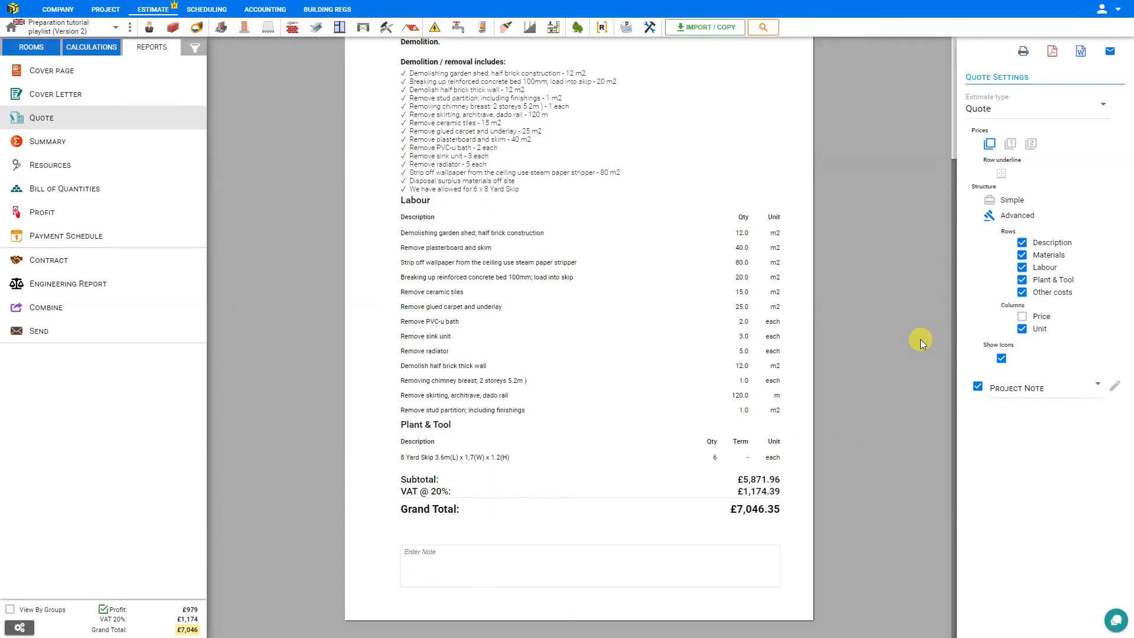